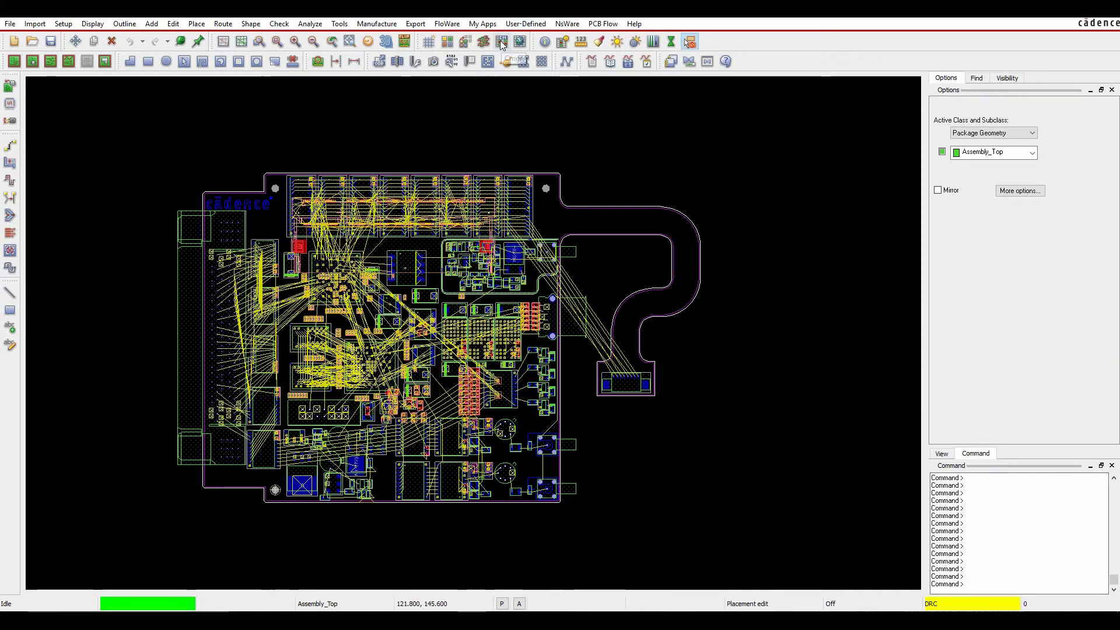
Launch Allegro Constraint Manager from Setup > Constraints.
click(63, 23)
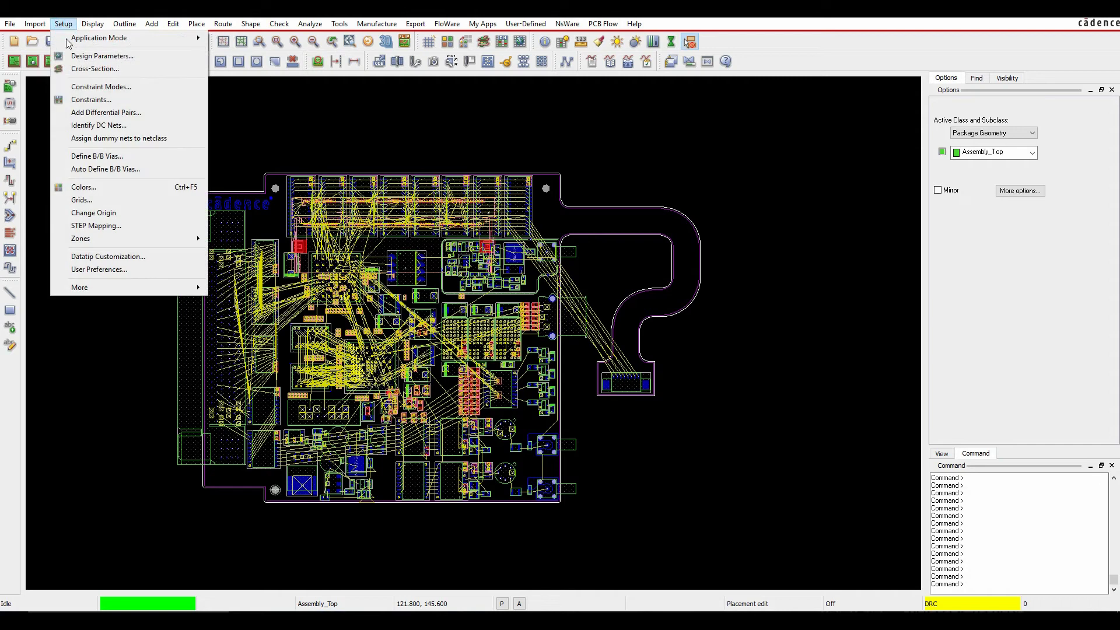
click(85, 102)
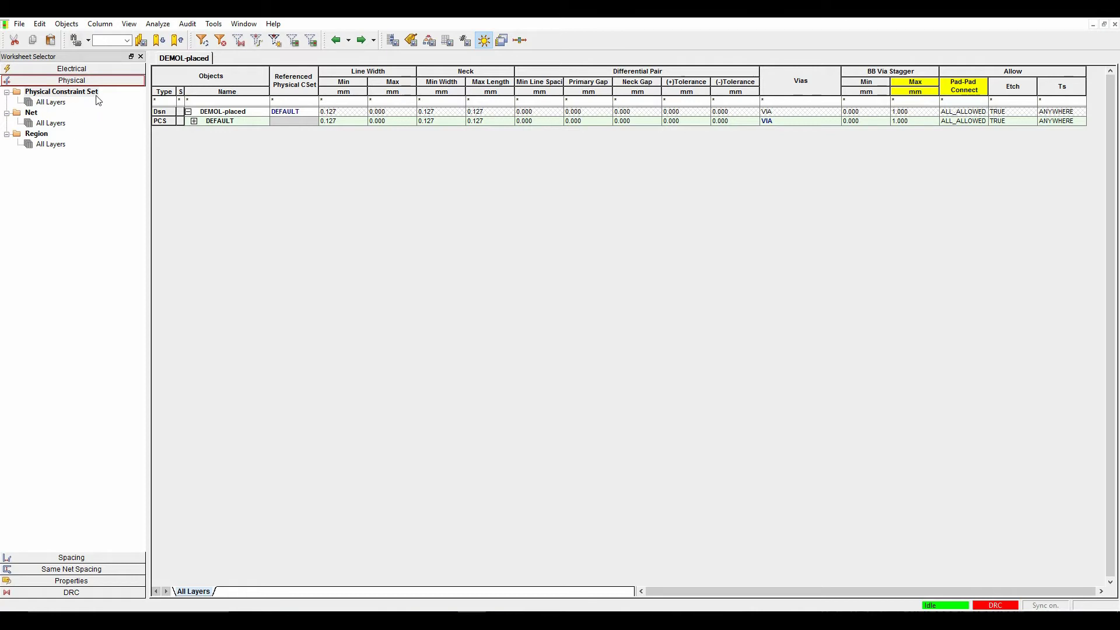
click(57, 105)
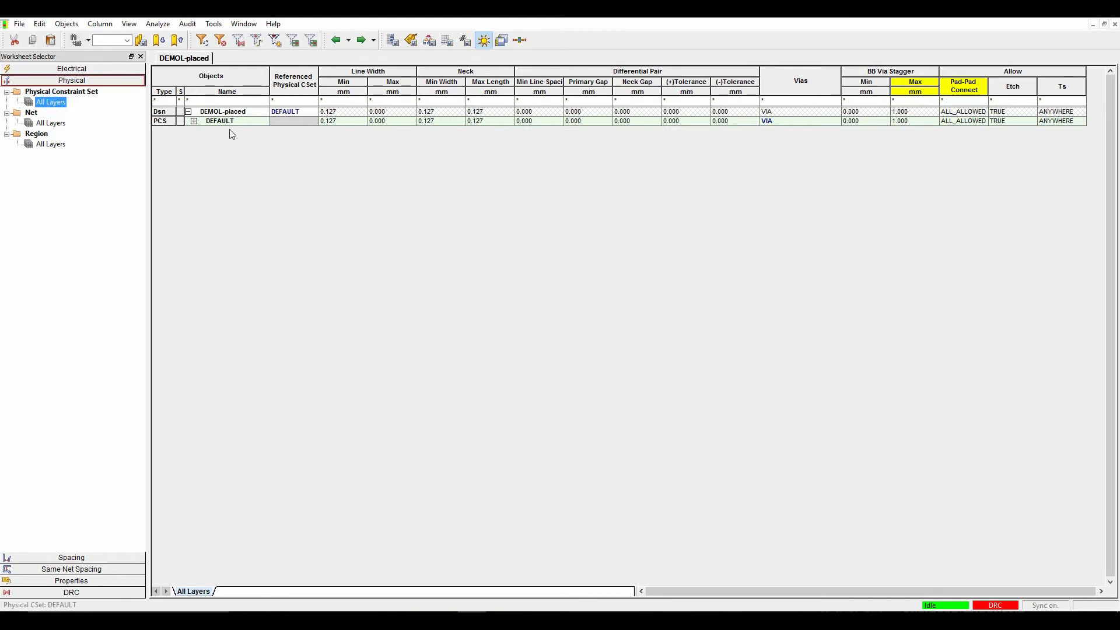
click(56, 124)
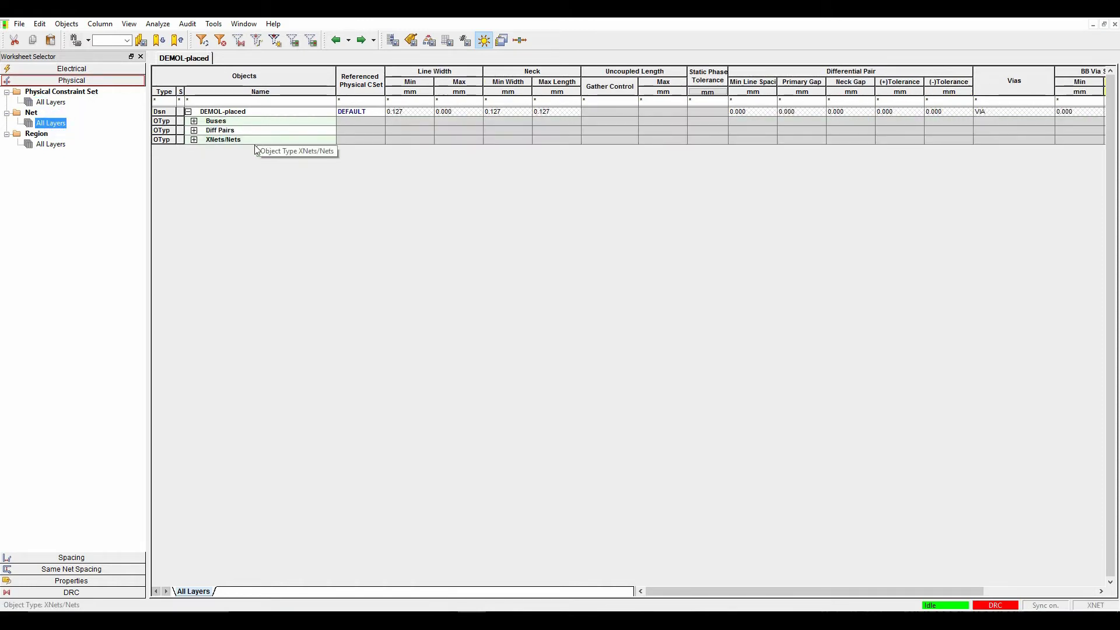
click(191, 140)
click(191, 140)
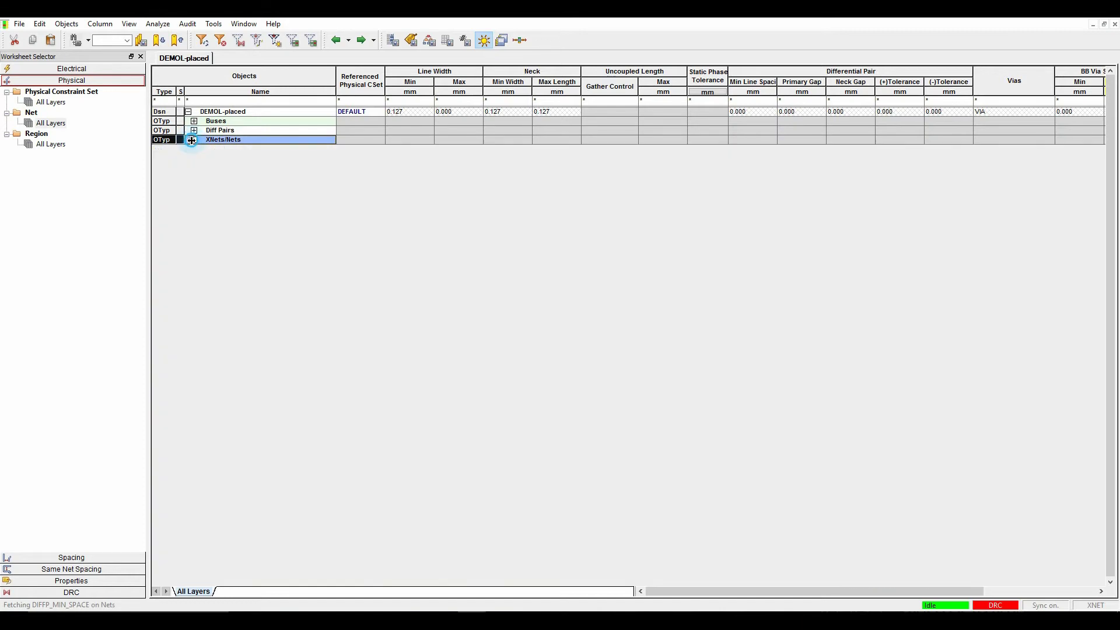
click(194, 121)
click(194, 121)
click(193, 130)
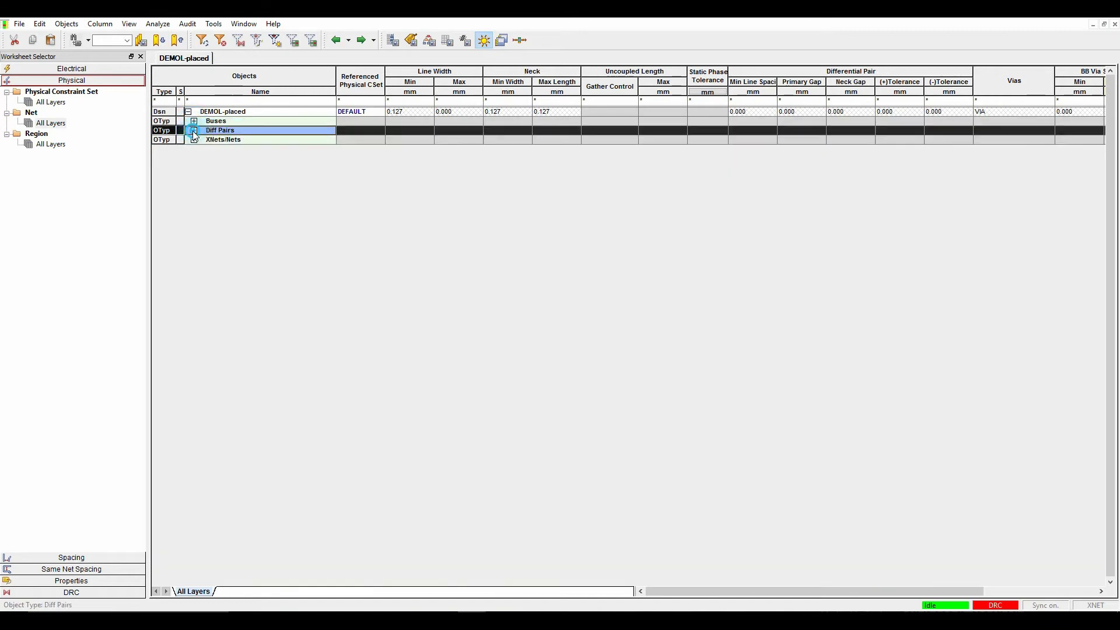
click(194, 130)
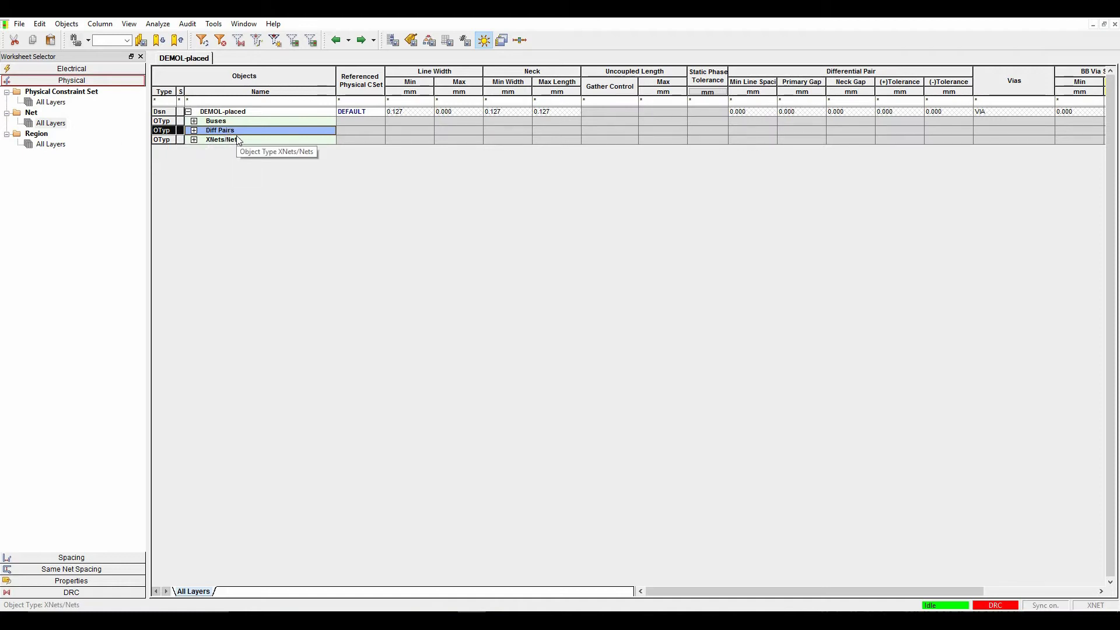
click(51, 144)
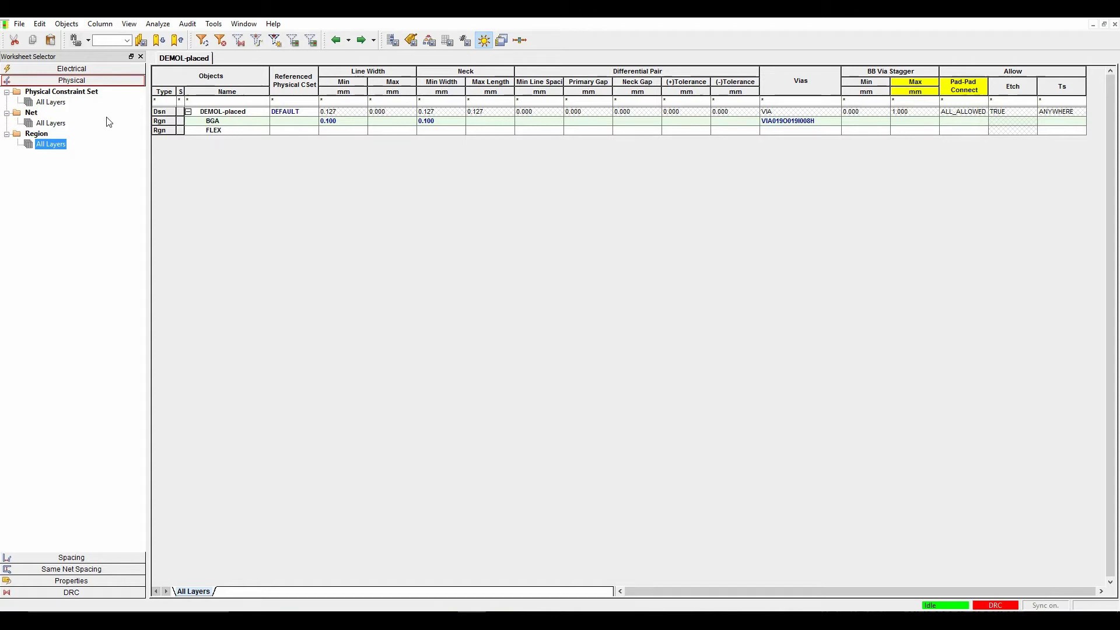
click(51, 102)
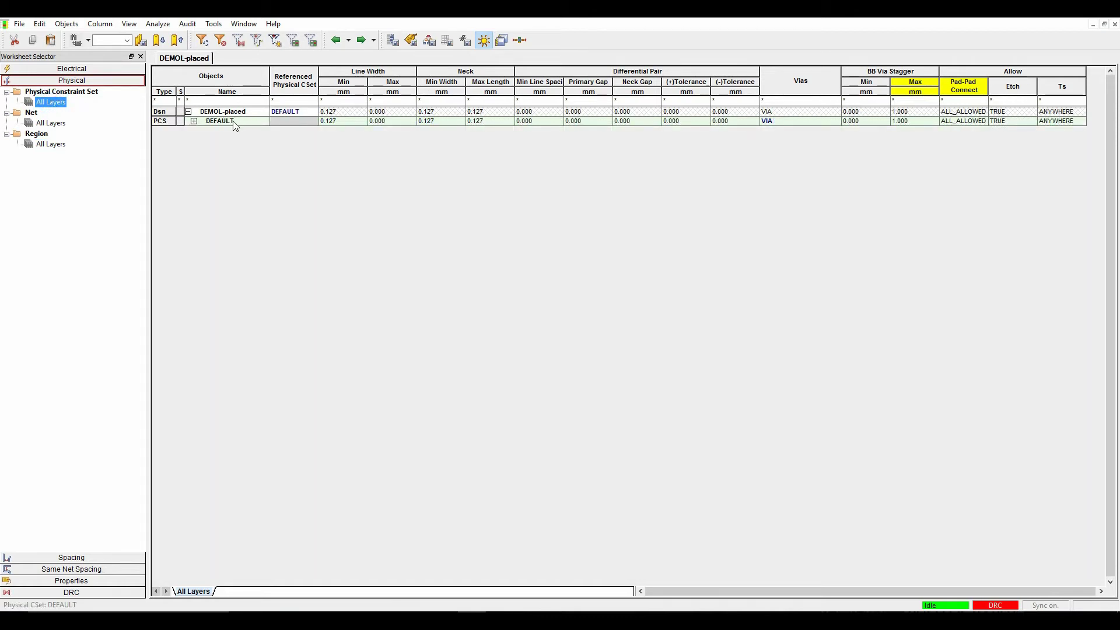
click(195, 121)
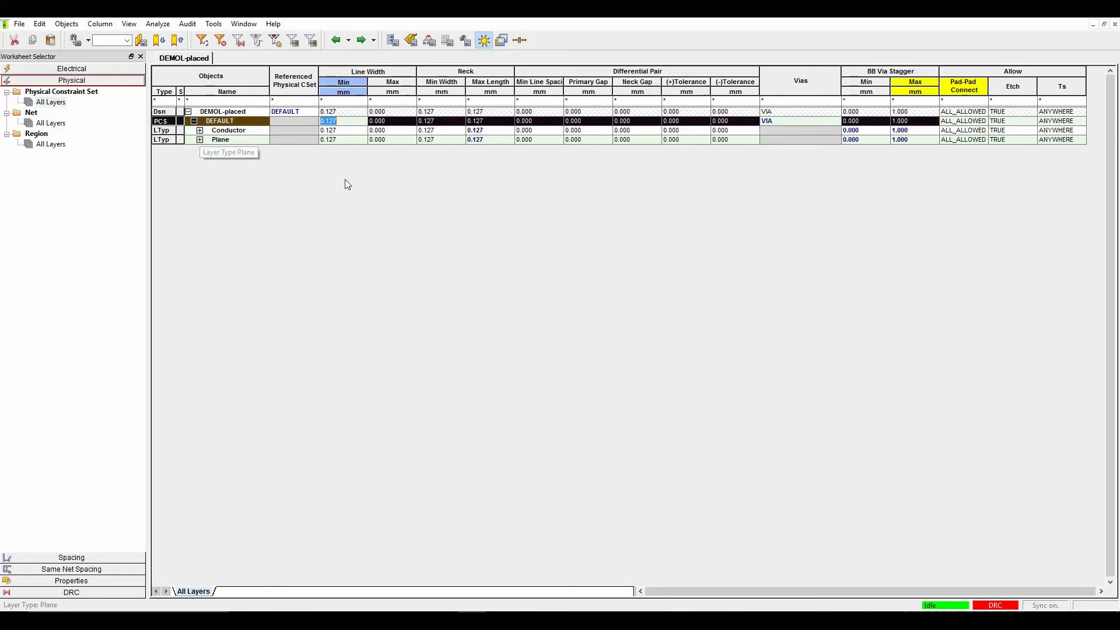
click(200, 139)
click(200, 131)
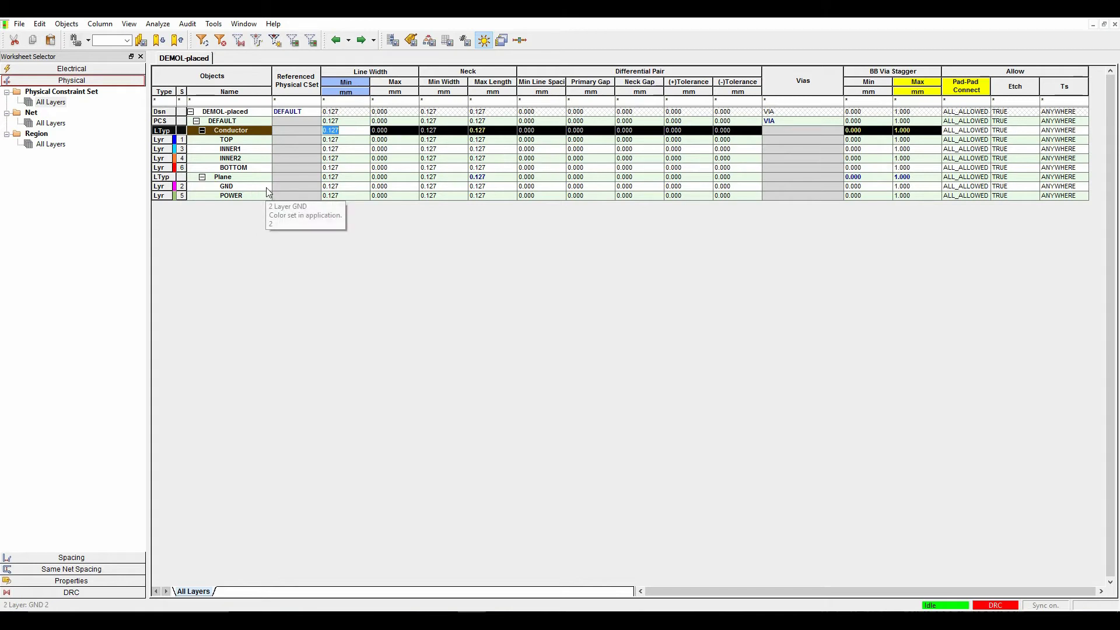
click(202, 130)
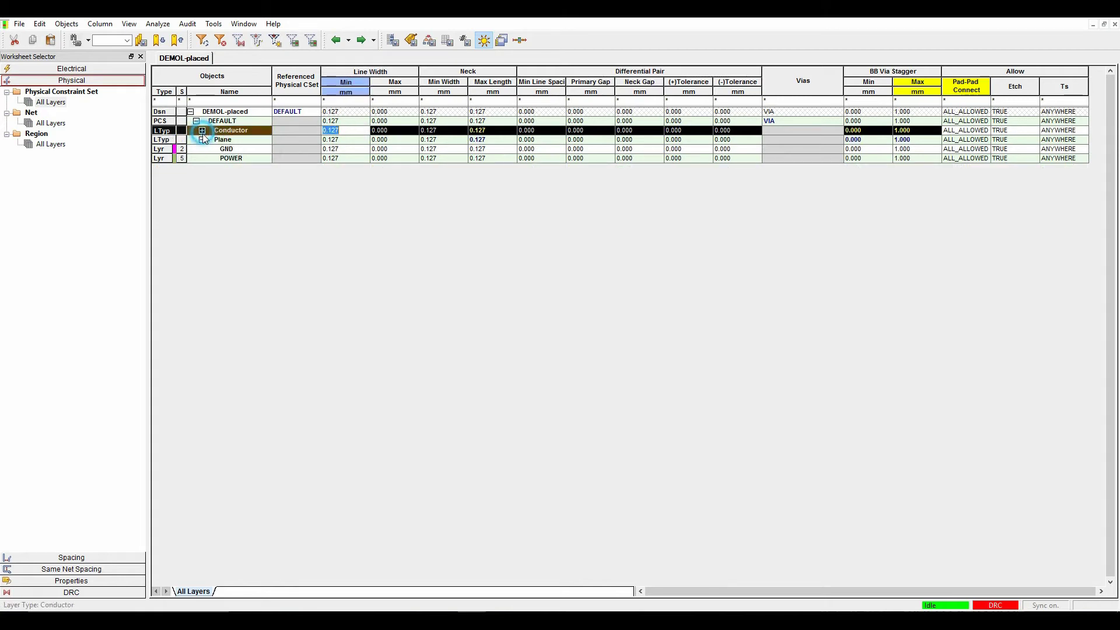
click(224, 140)
click(202, 140)
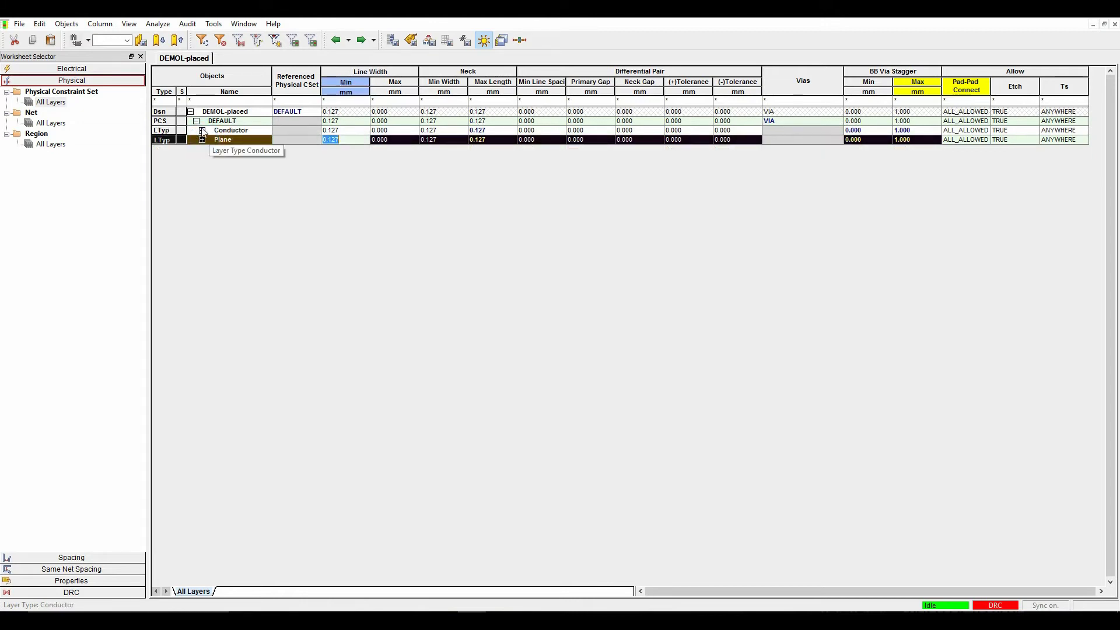
click(196, 121)
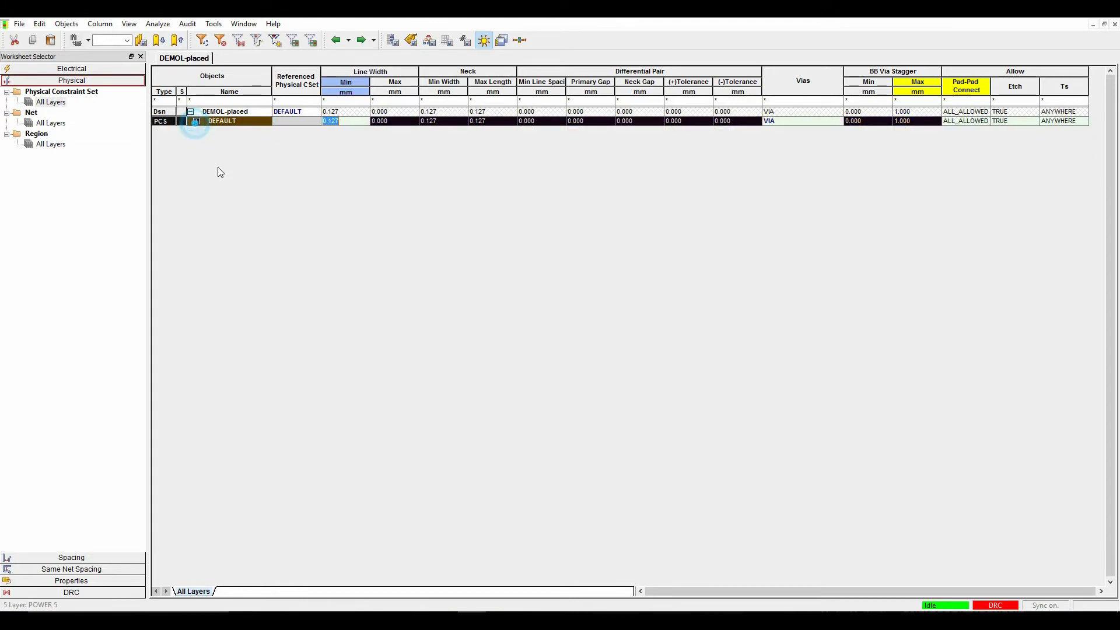
click(347, 121)
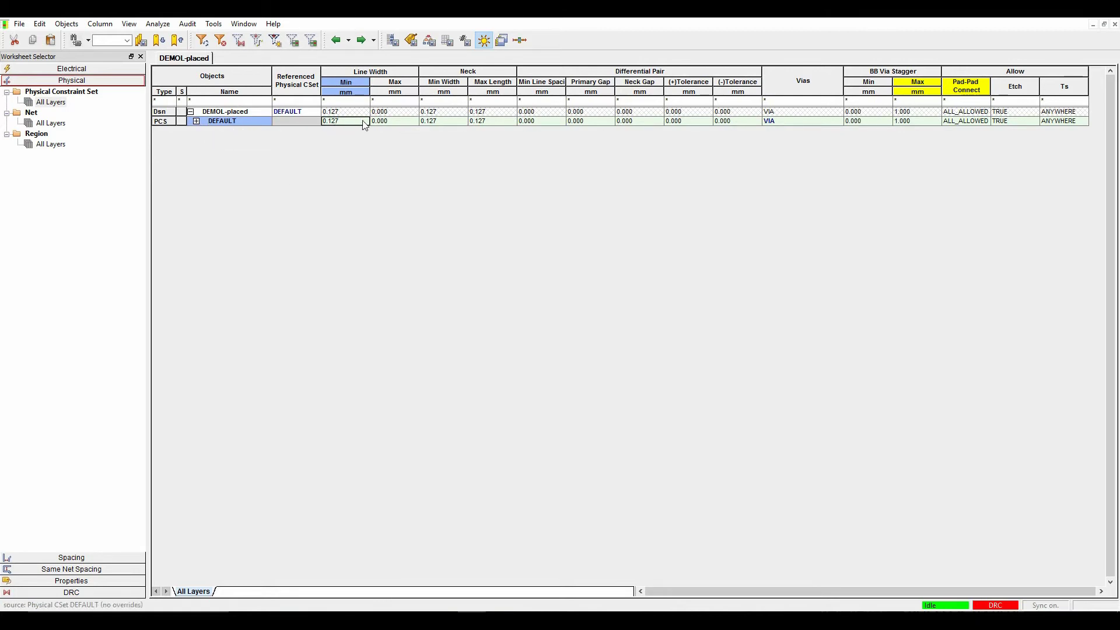
Set DEFAULT's Line Width Min 0.2, Neck Min Width 0.15 and Neck Max Length 10 mm.
text(0.2)
key(Tab)
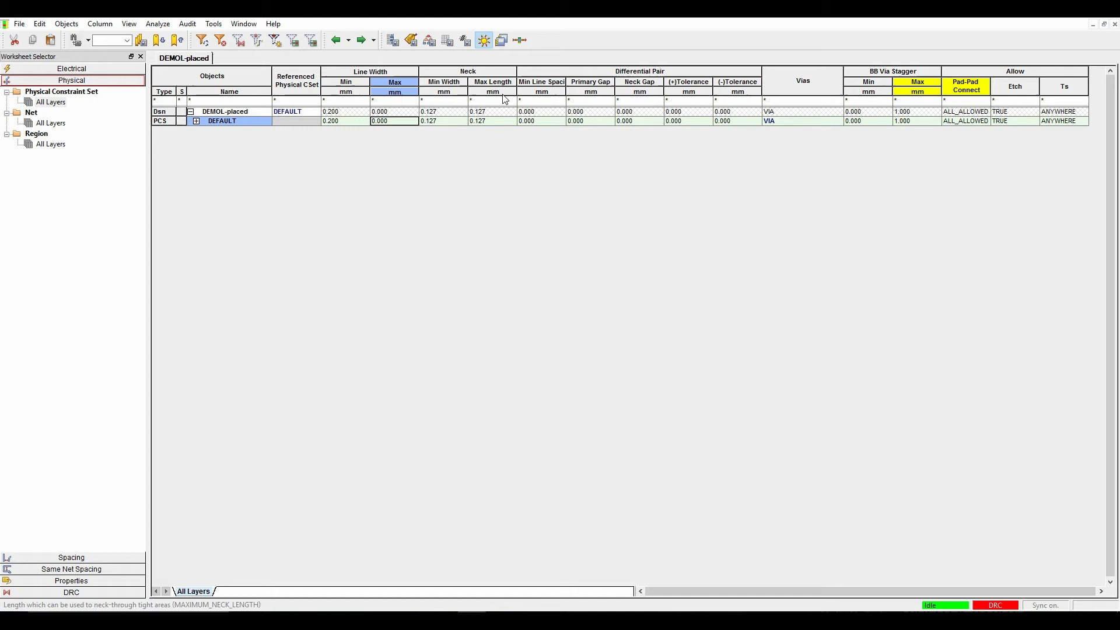
click(454, 121)
click(454, 122)
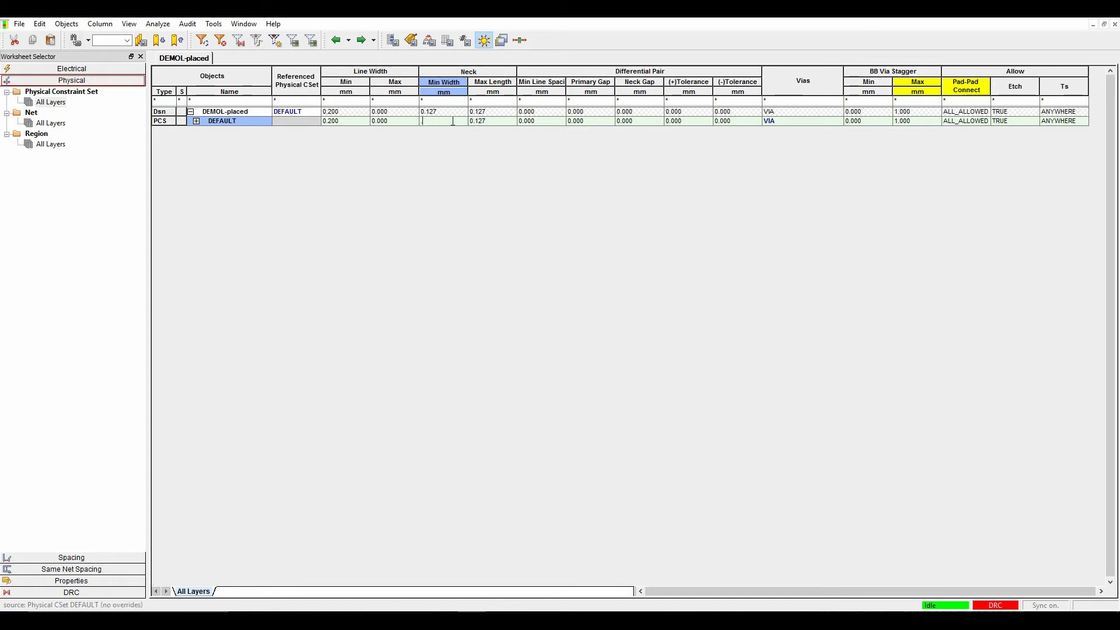
key(Tab)
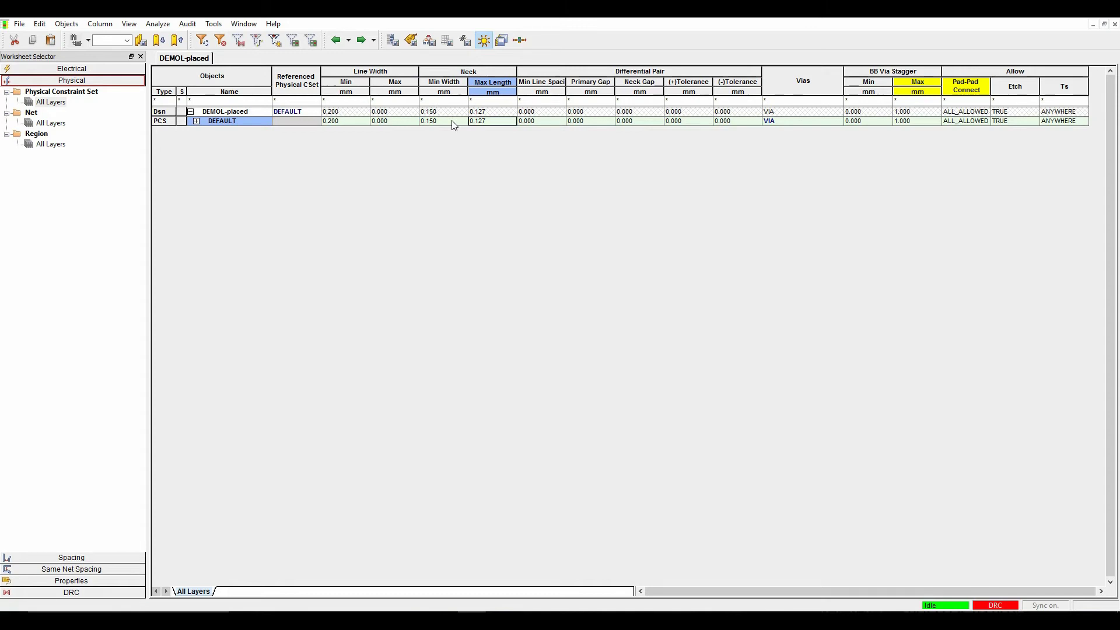
text(10)
key(Tab)
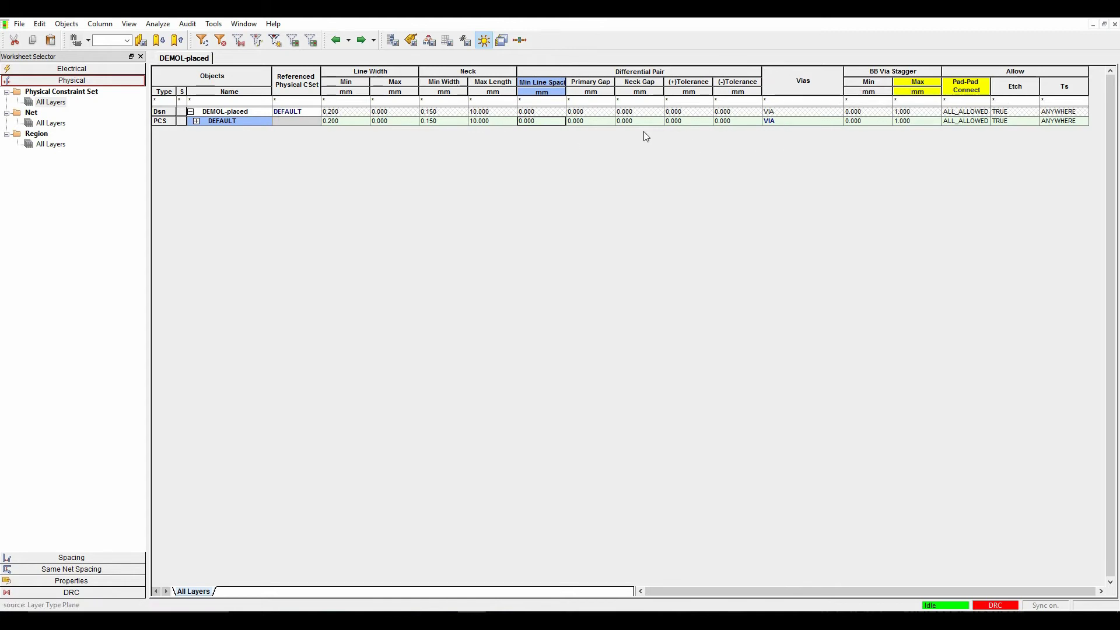
Add VIA19 and VIA24 to DEFAULT's allowed vias using a VIA name filter.
double_click(792, 120)
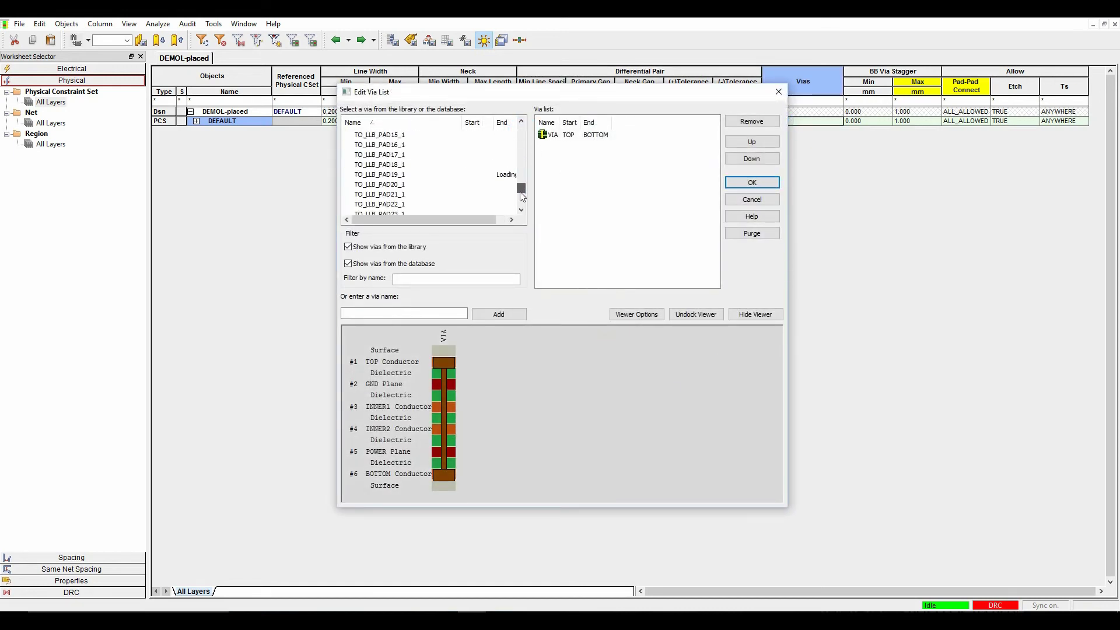
click(401, 279)
text(VIA)
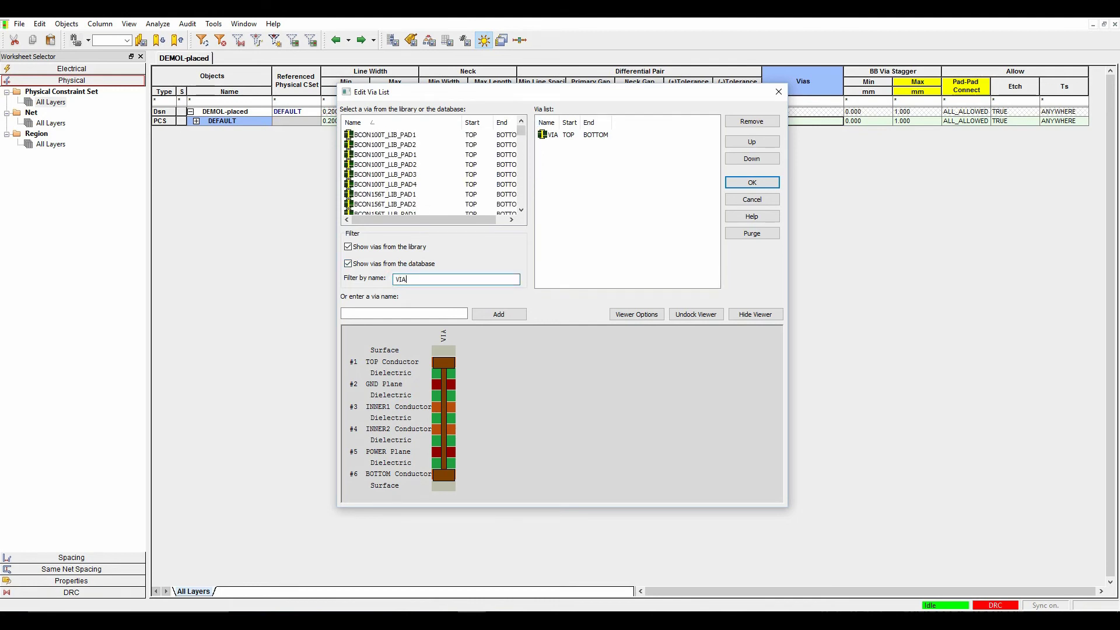
key(Tab)
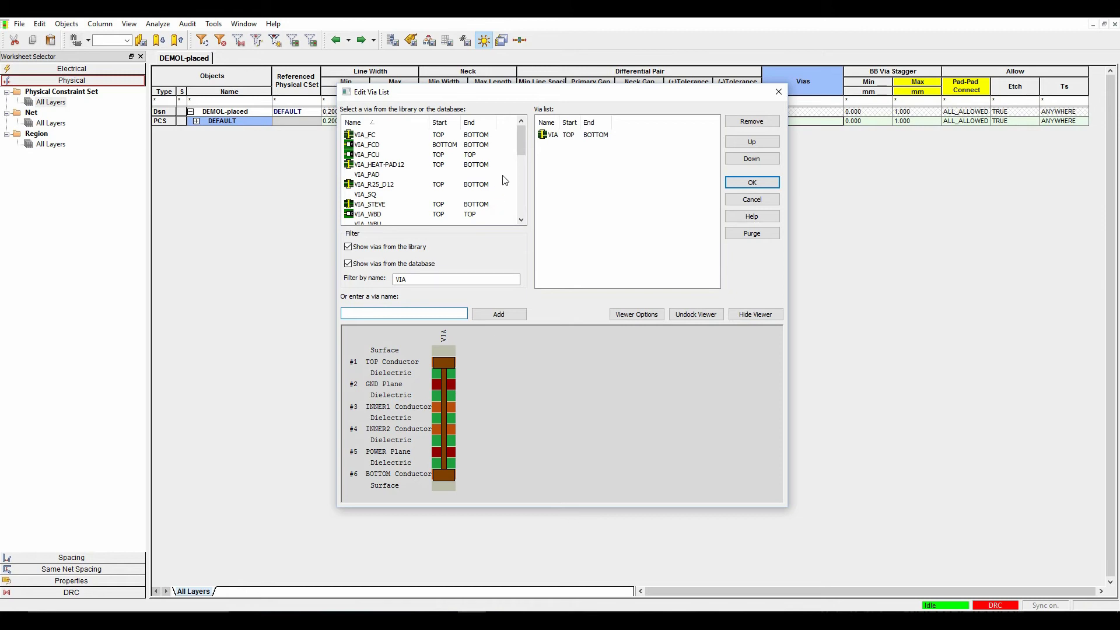
drag(524, 133, 528, 166)
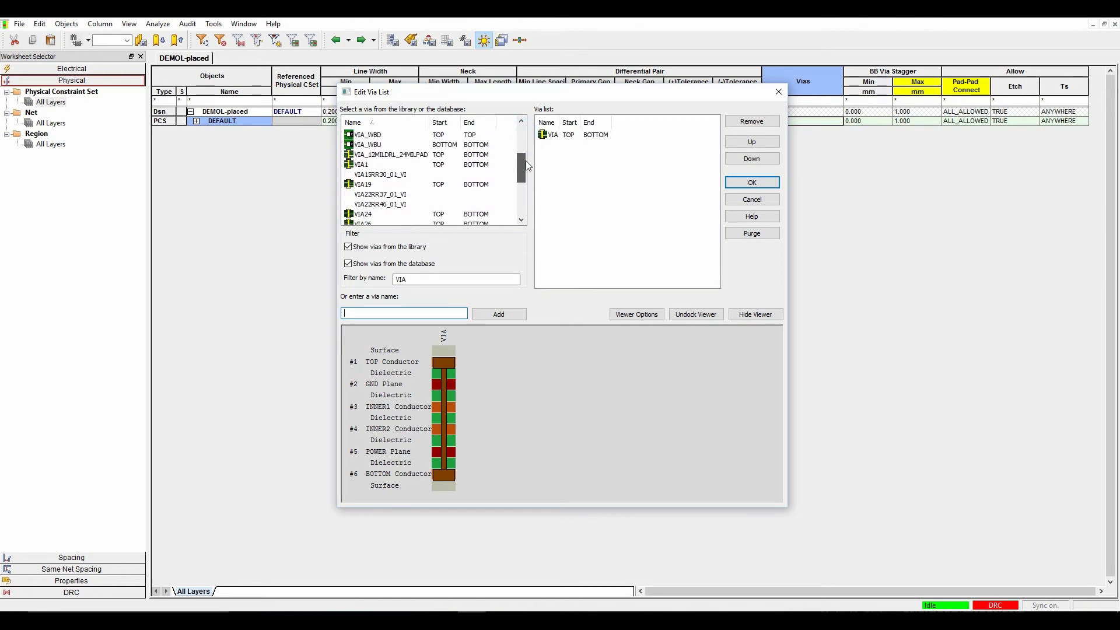
double_click(363, 184)
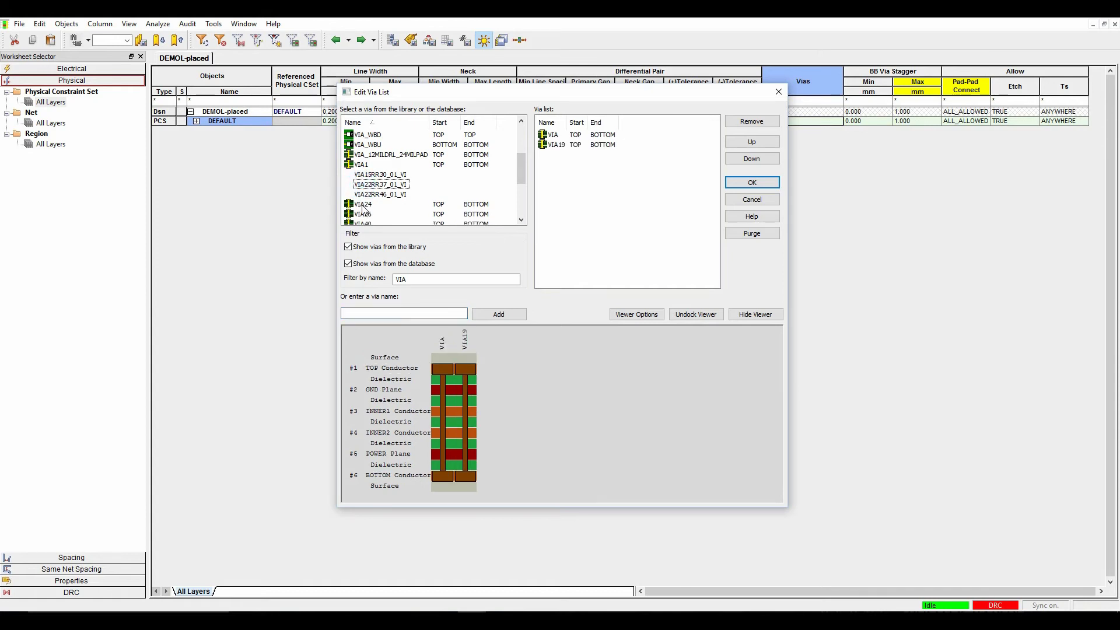
double_click(363, 204)
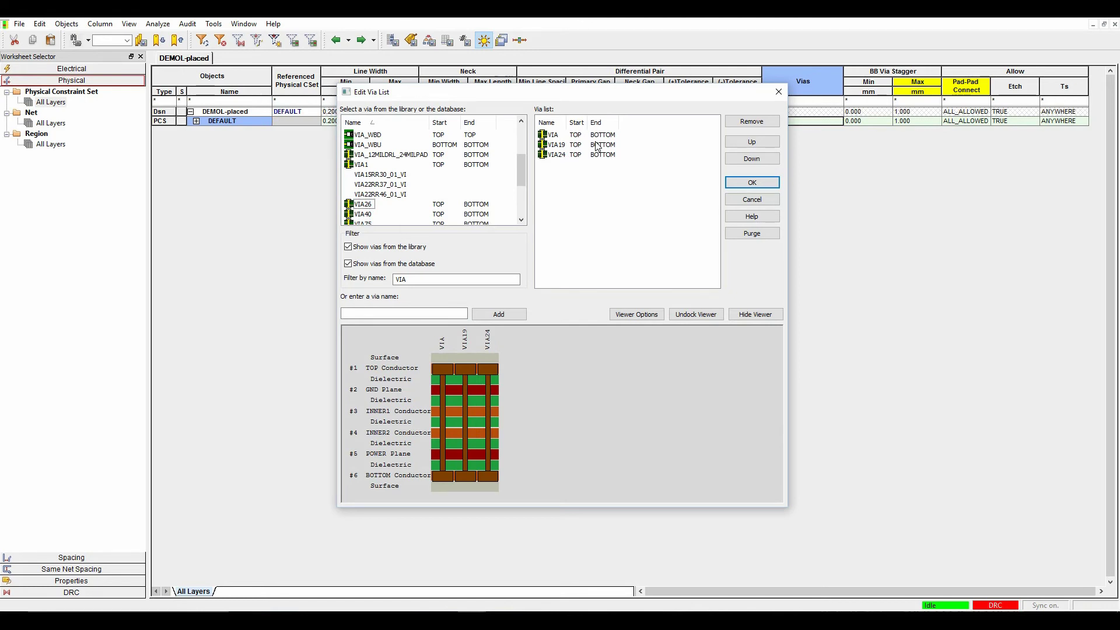
Move VIA19 to the top of the allowed via list and confirm.
click(554, 145)
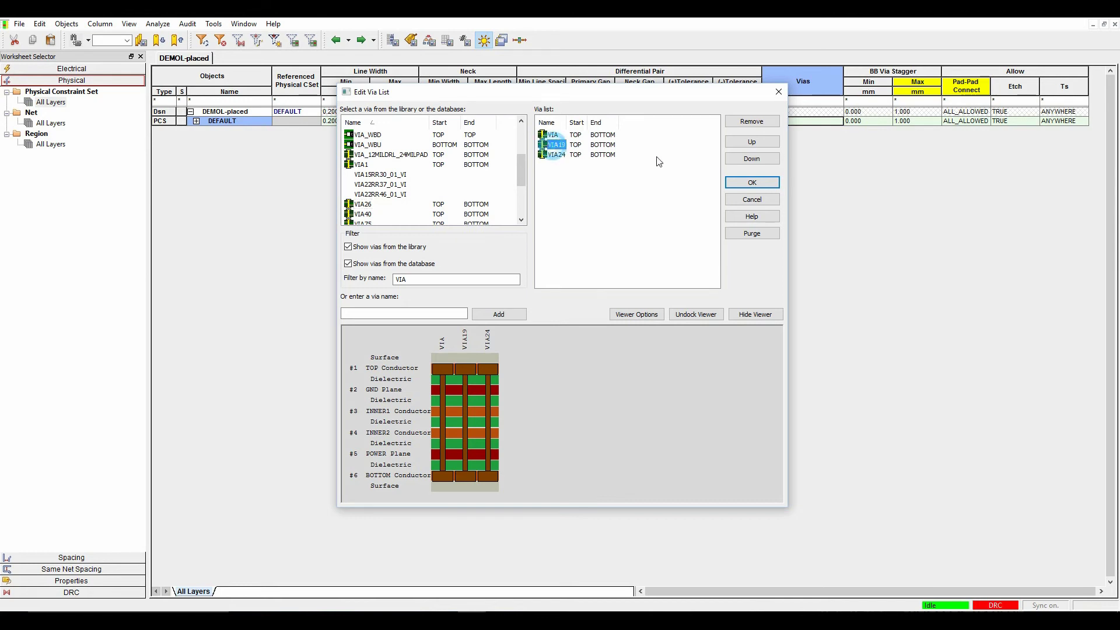
click(751, 143)
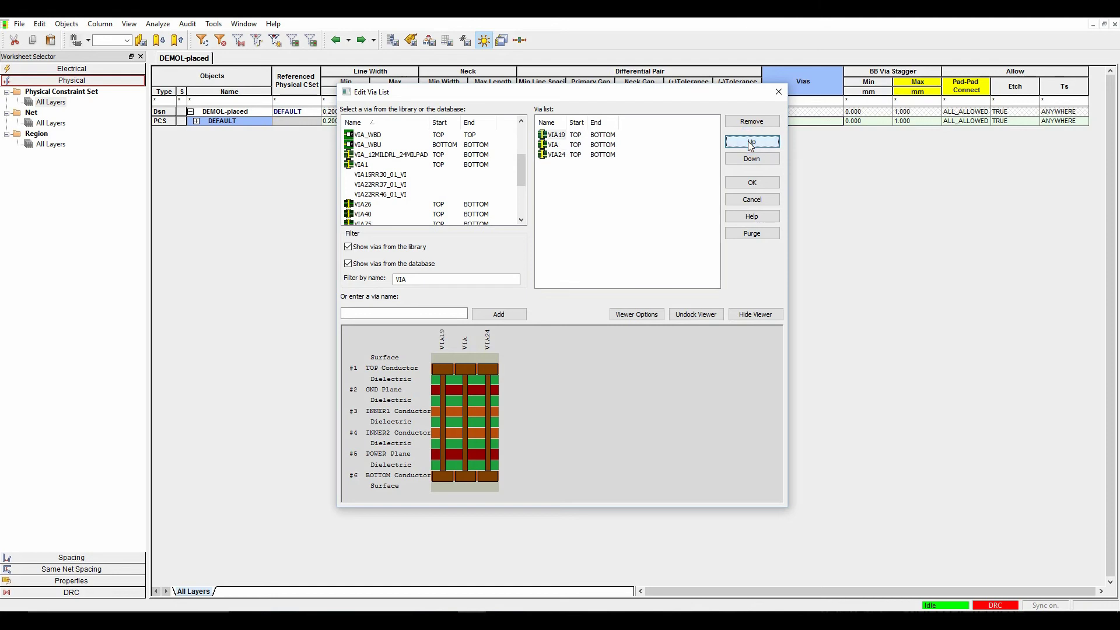
click(752, 184)
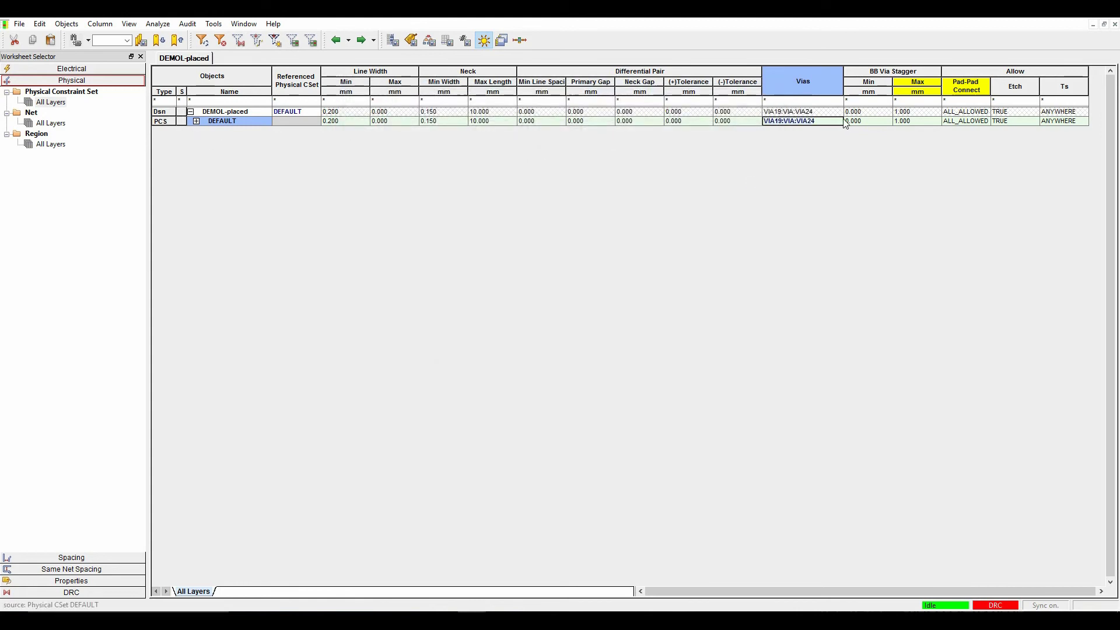
Create a new physical constraint set named POWER copied from DEFAULT.
right_click(225, 126)
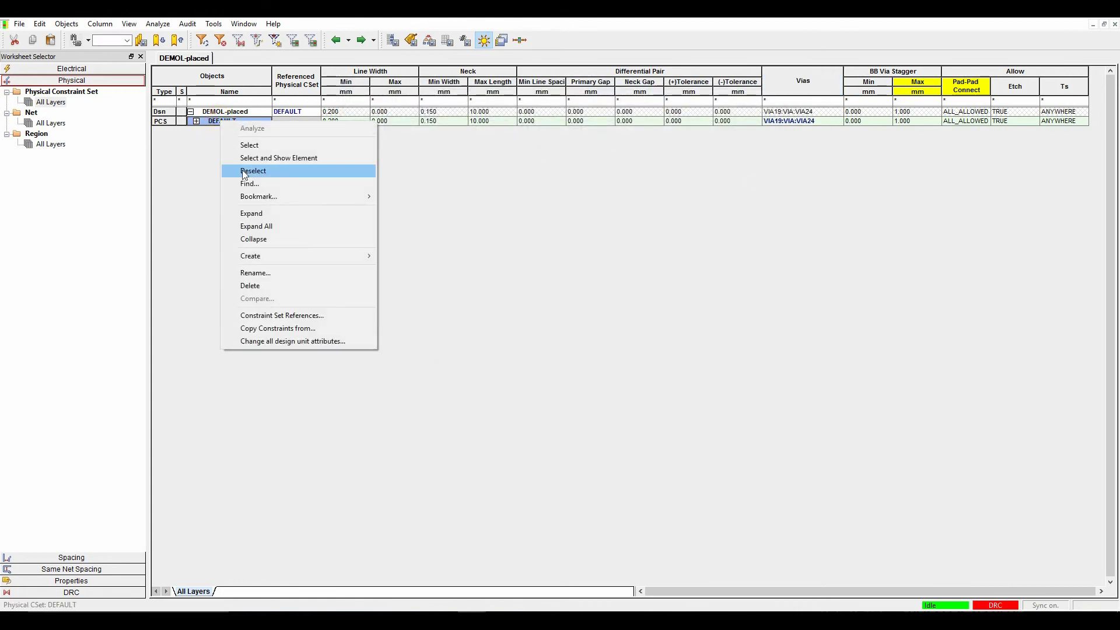
mouse_move(270, 259)
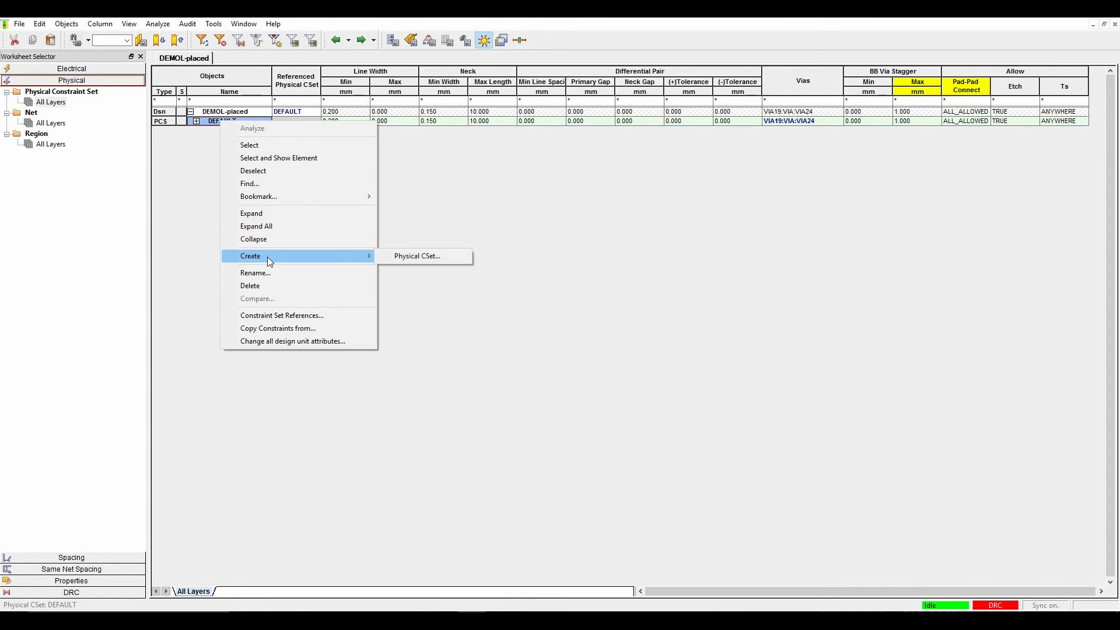
click(419, 257)
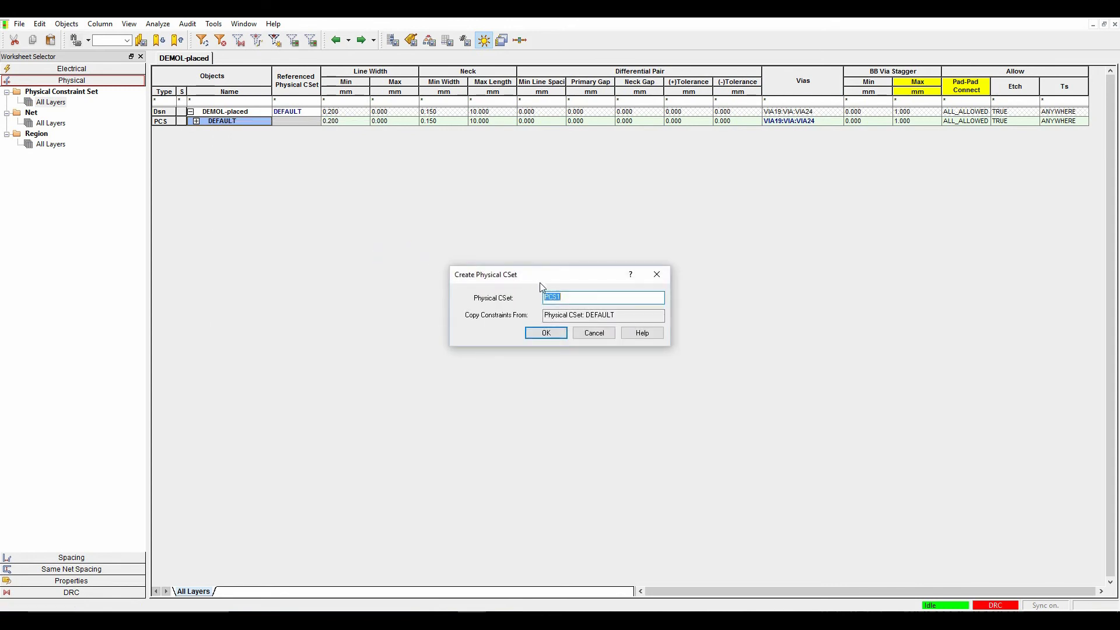
text(power)
key(Return)
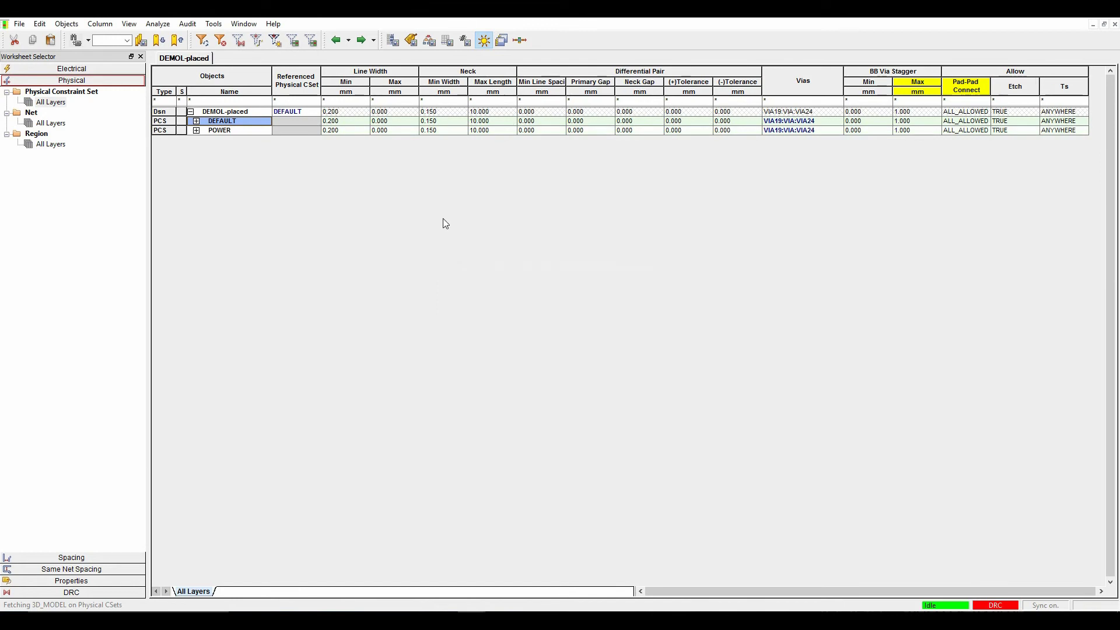
Give POWER a 0.5 mm minimum line width and 0.25 mm neck minimum width.
click(348, 130)
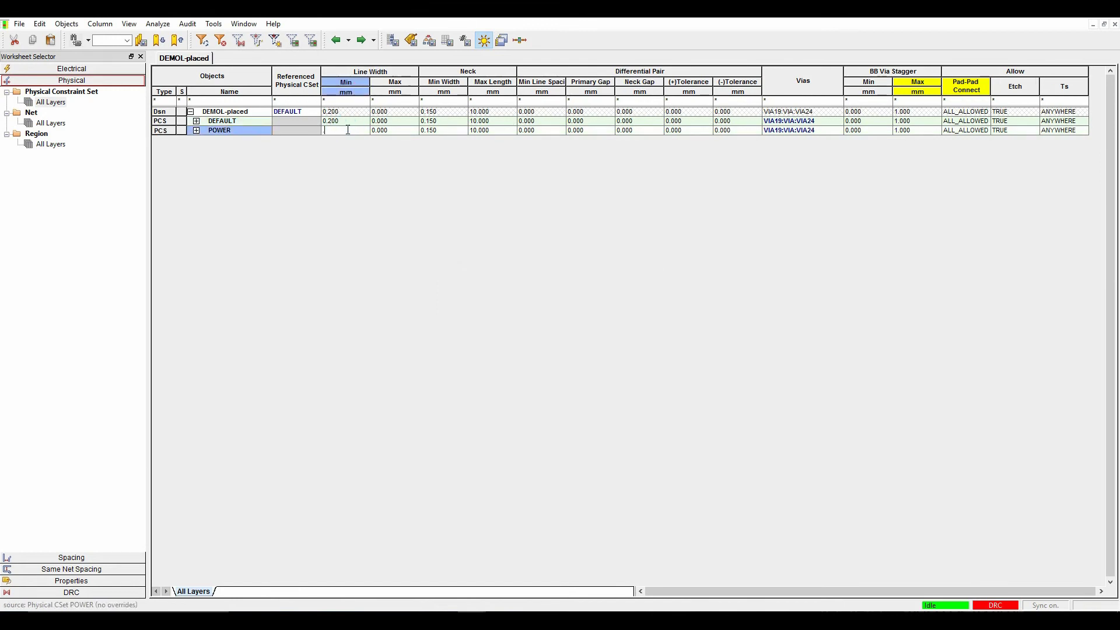
text(0.5)
key(Tab)
key(Tab)
text(.2)
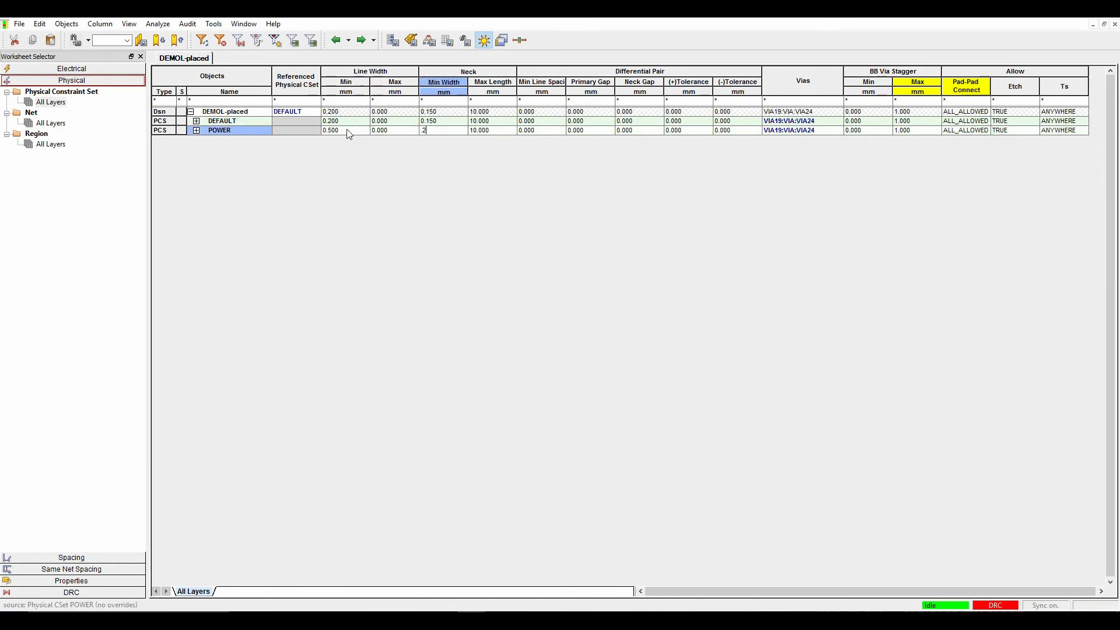
text(5)
key(Tab)
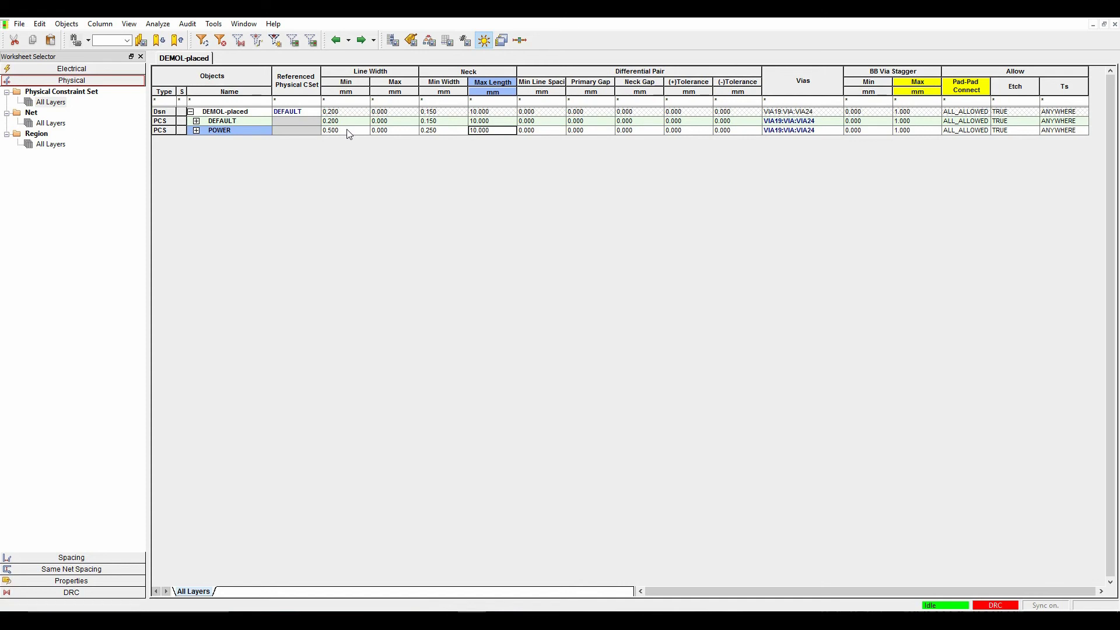
Show Net > All Layers with Buses, Diff Pairs and XNets/Nets expanded, selecting nets A5 and A6.
click(51, 124)
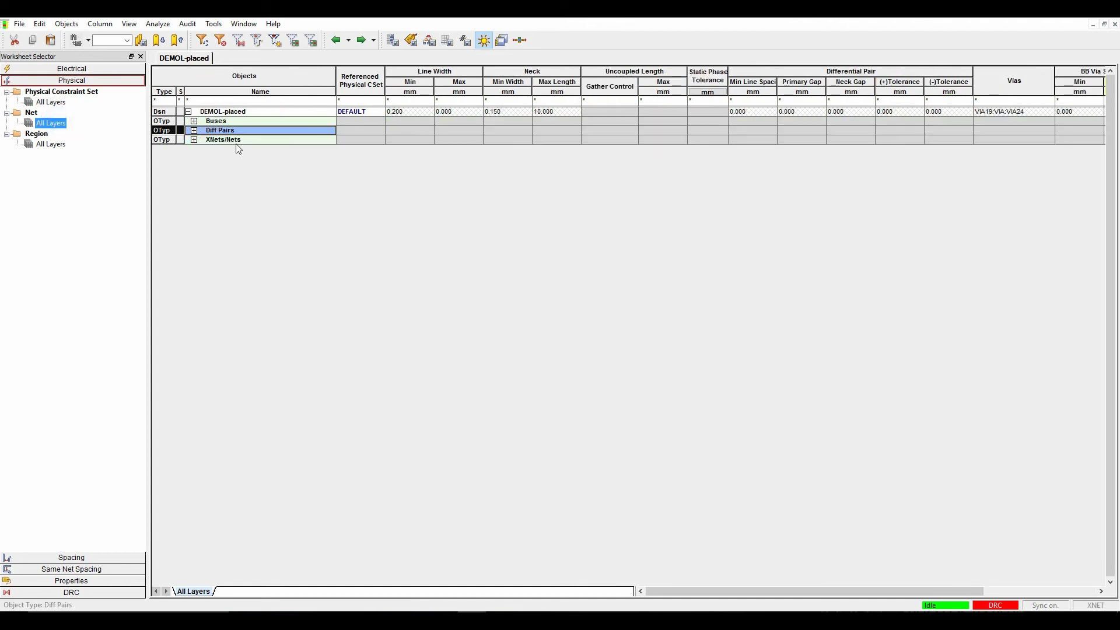
click(195, 140)
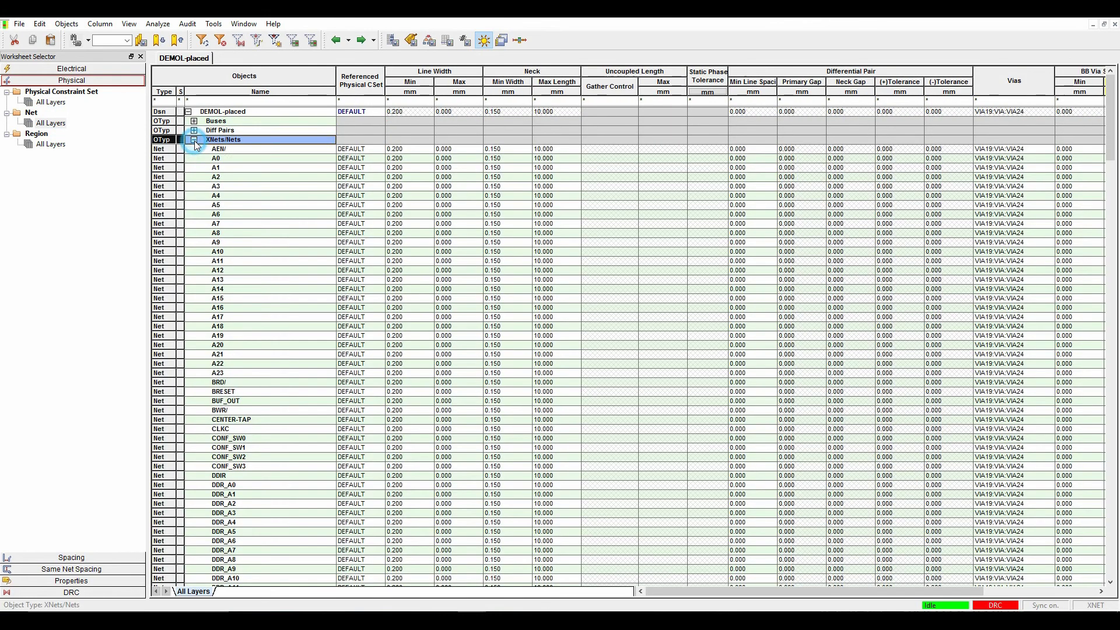
click(195, 130)
click(194, 121)
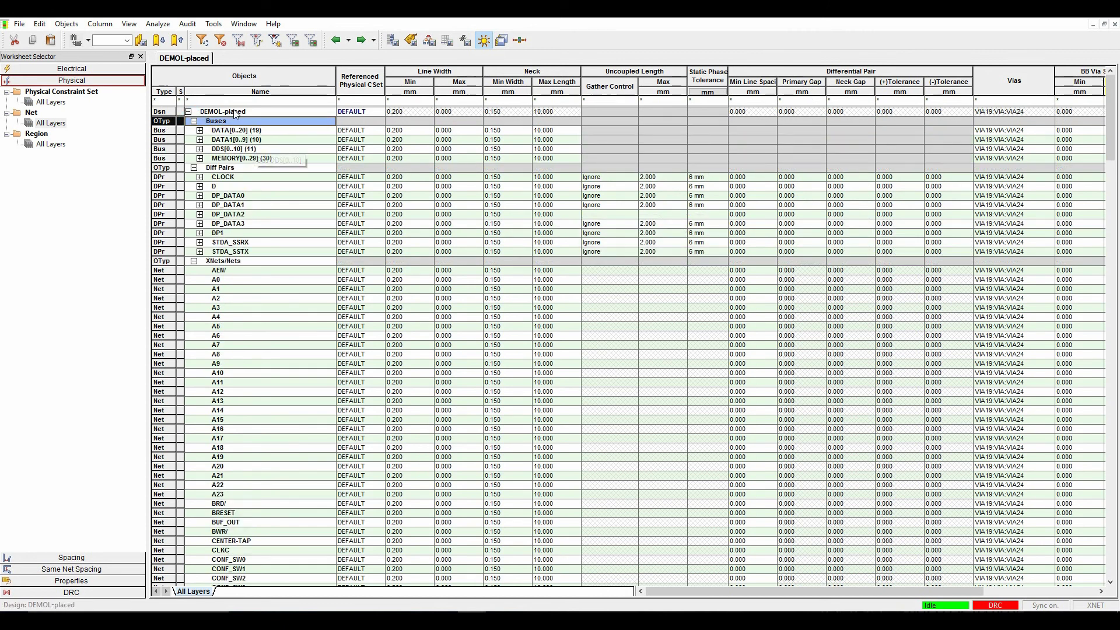
click(200, 130)
click(201, 130)
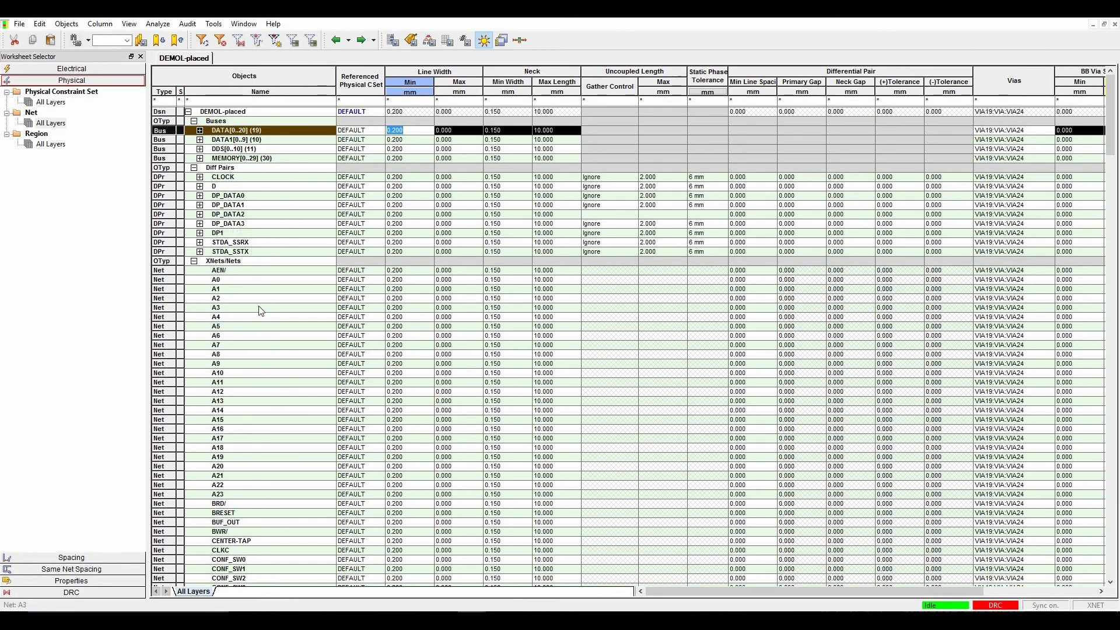
click(220, 327)
shift+click(166, 336)
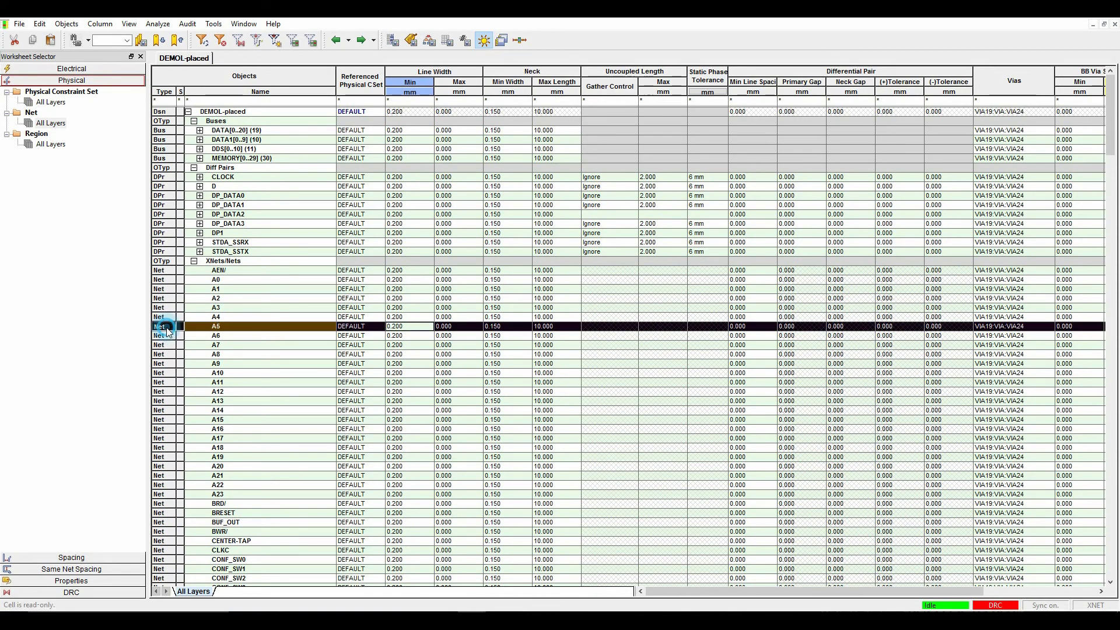
Select nets 0 through 5V, plus V12N, VCC and V+12, in the net list.
right_click(168, 342)
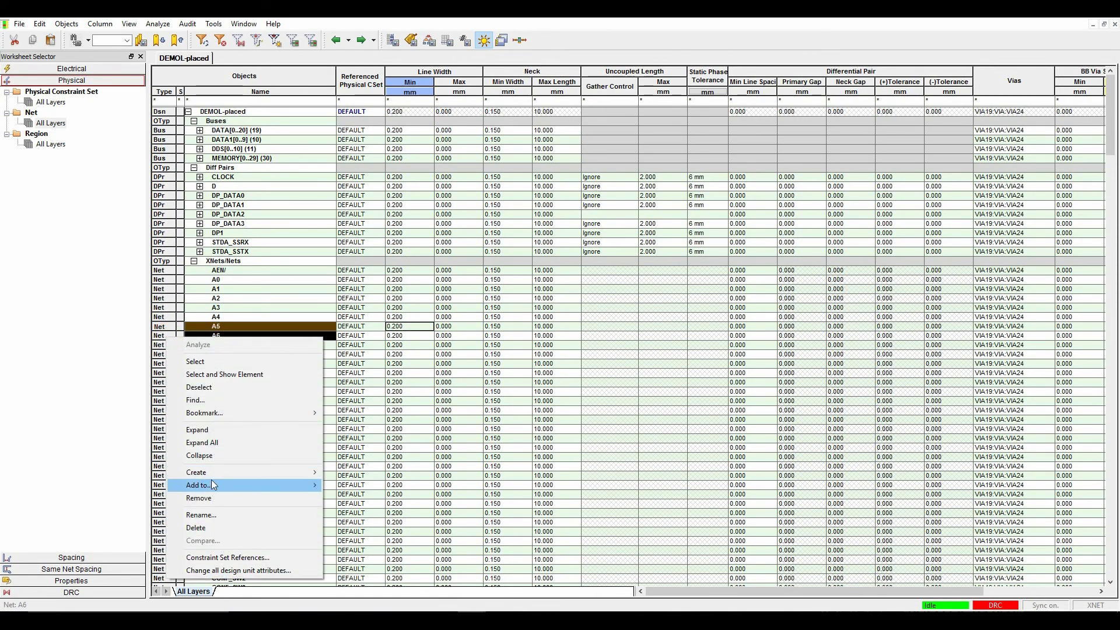
mouse_move(214, 471)
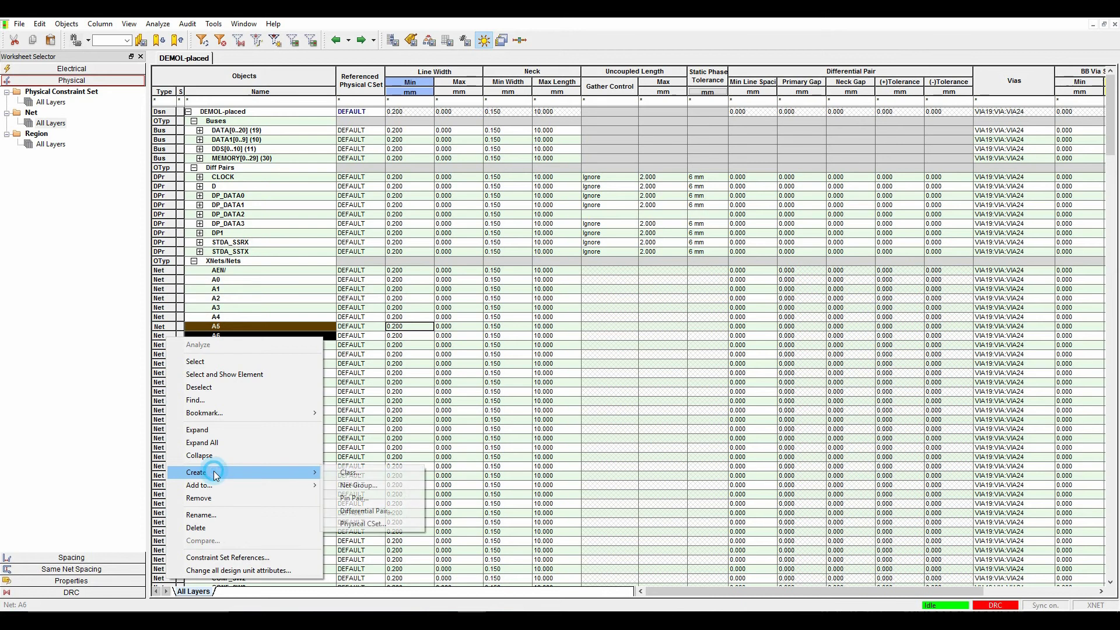
click(374, 512)
drag(1118, 125, 1118, 555)
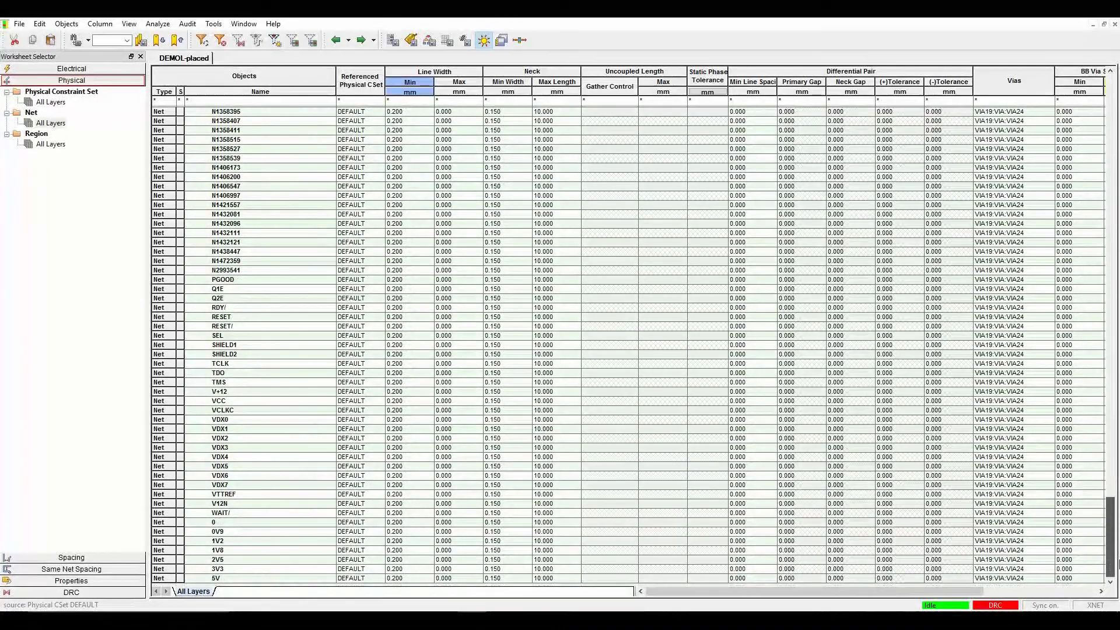
click(164, 523)
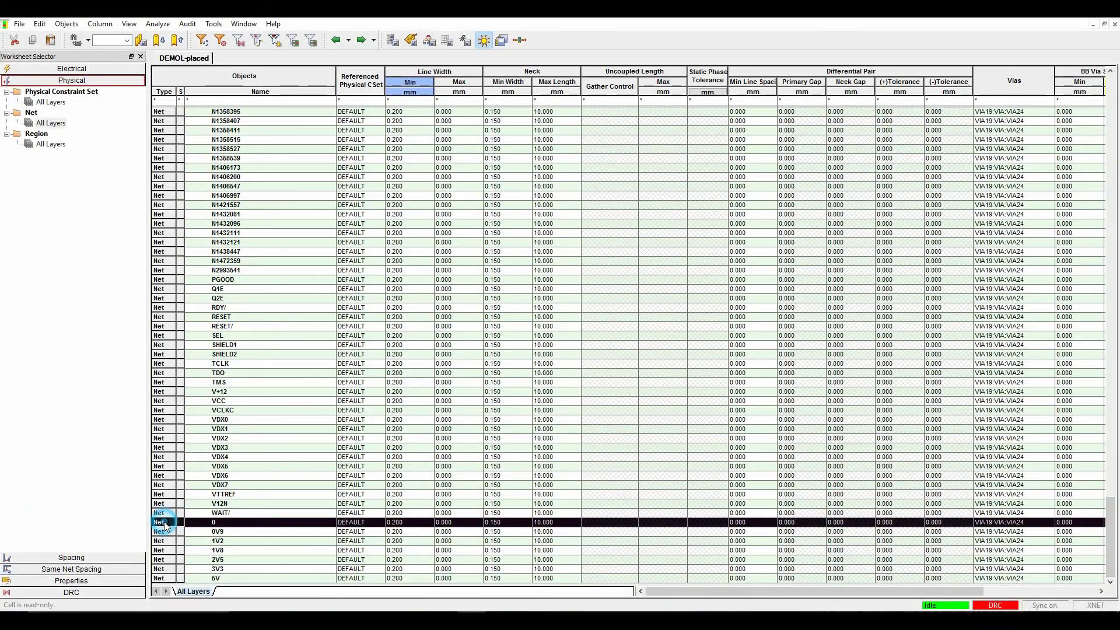
shift+click(160, 579)
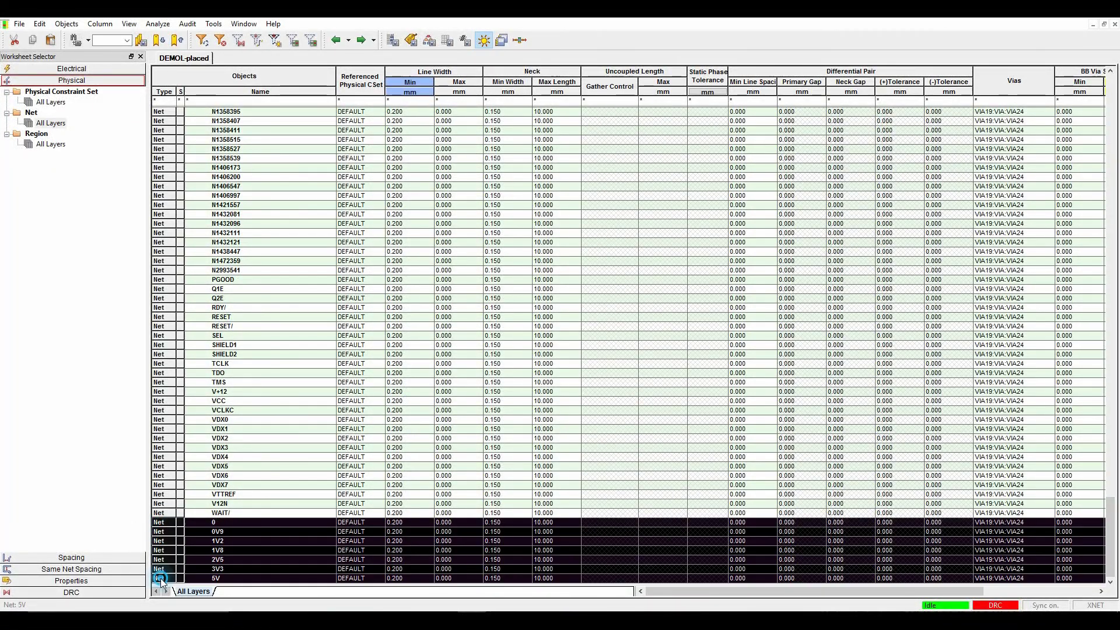
ctrl+click(168, 504)
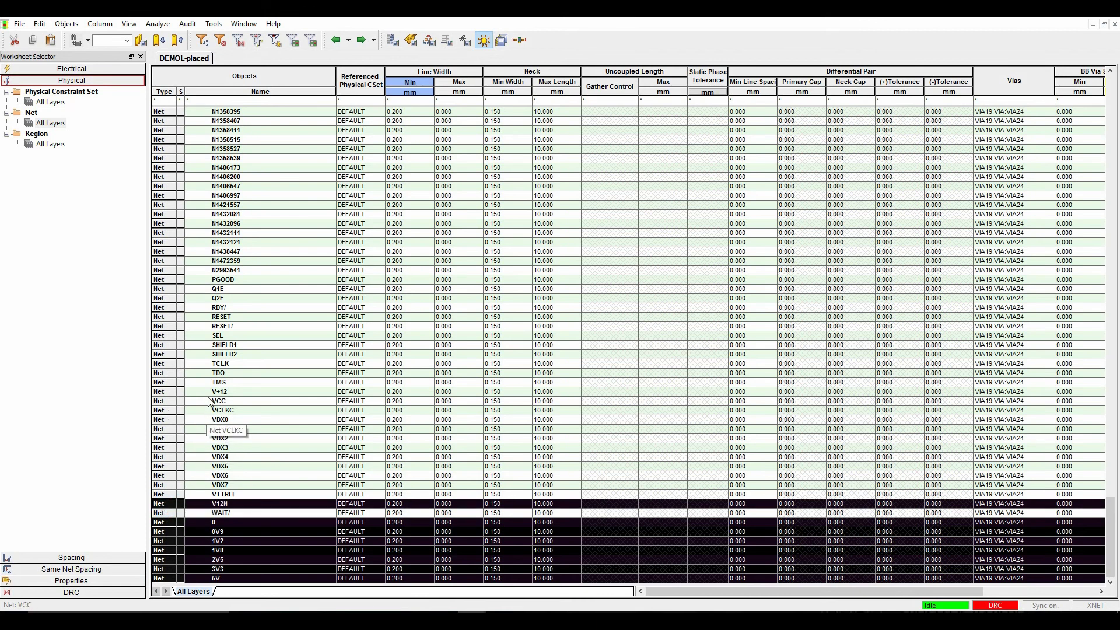
ctrl+click(171, 401)
ctrl+click(174, 391)
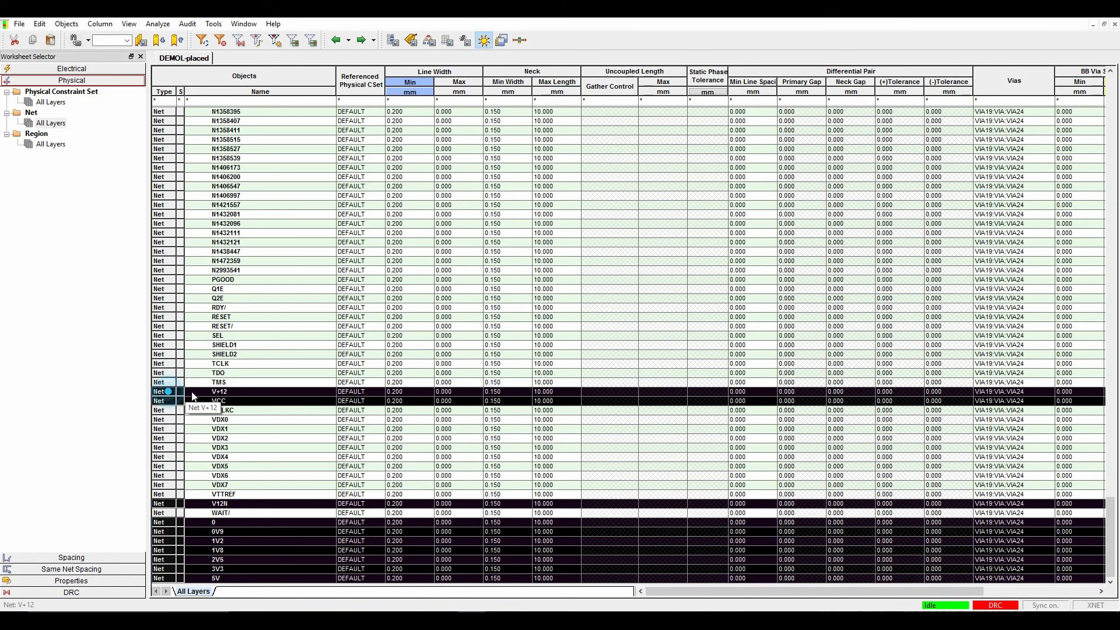
scroll(178, 350, up, 20)
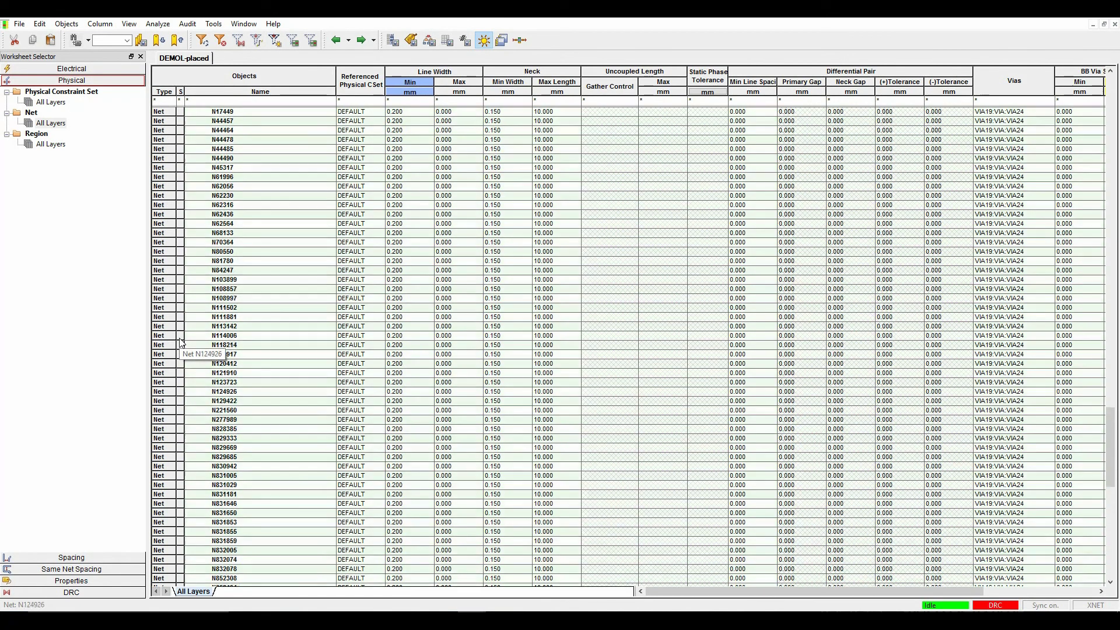
scroll(181, 344, up, 13)
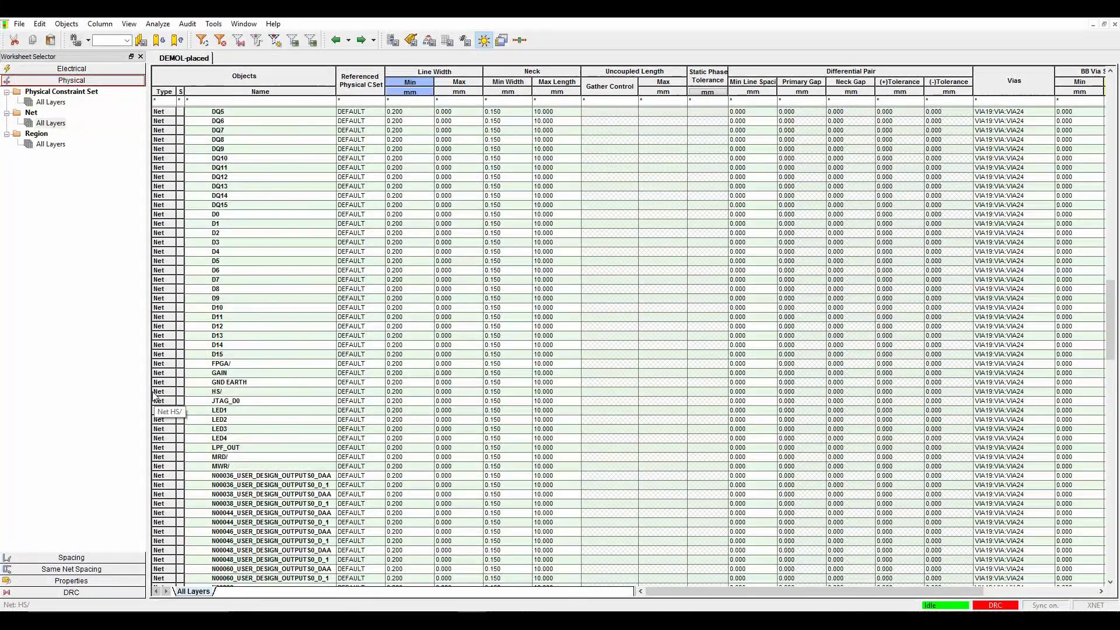
Add GND EARTH to the selection and create a net class named POWER from them.
ctrl+click(158, 383)
right_click(158, 384)
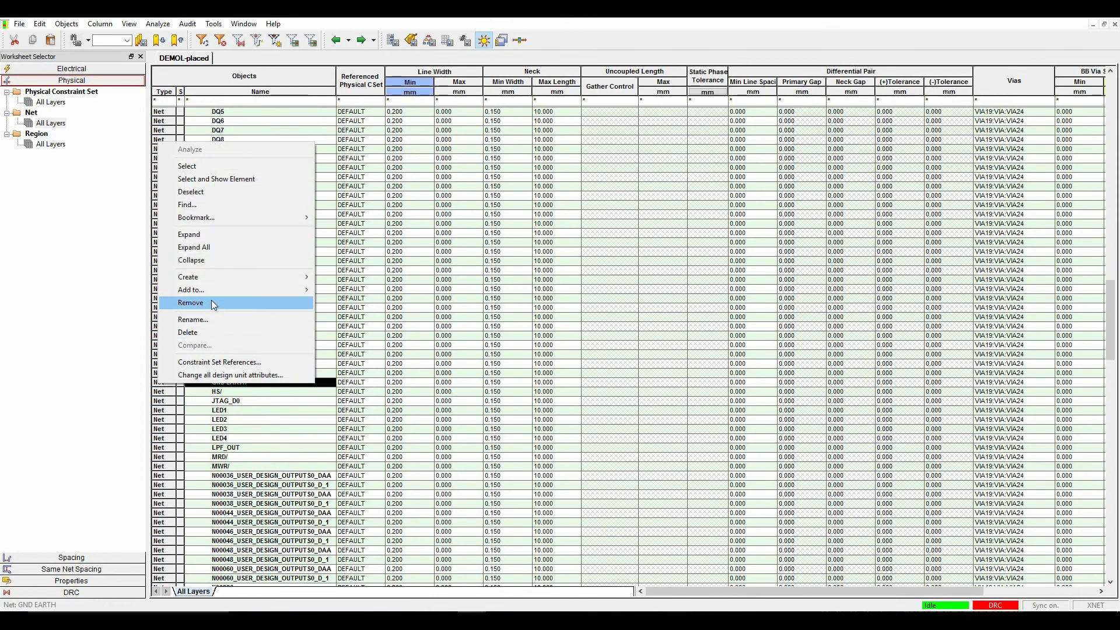
mouse_move(209, 278)
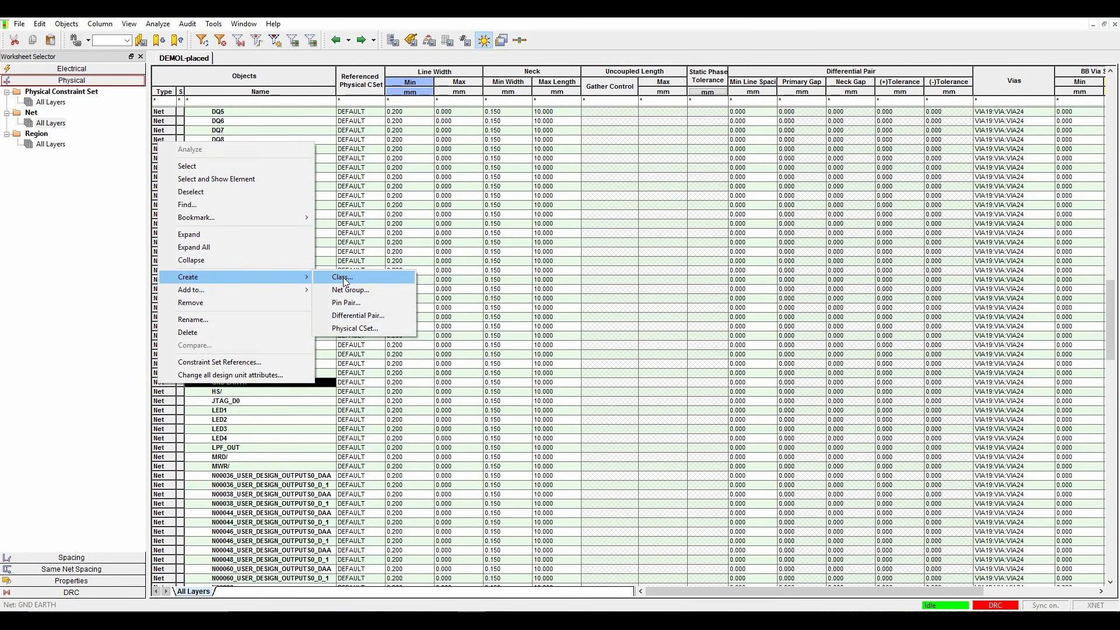
click(343, 278)
text(power)
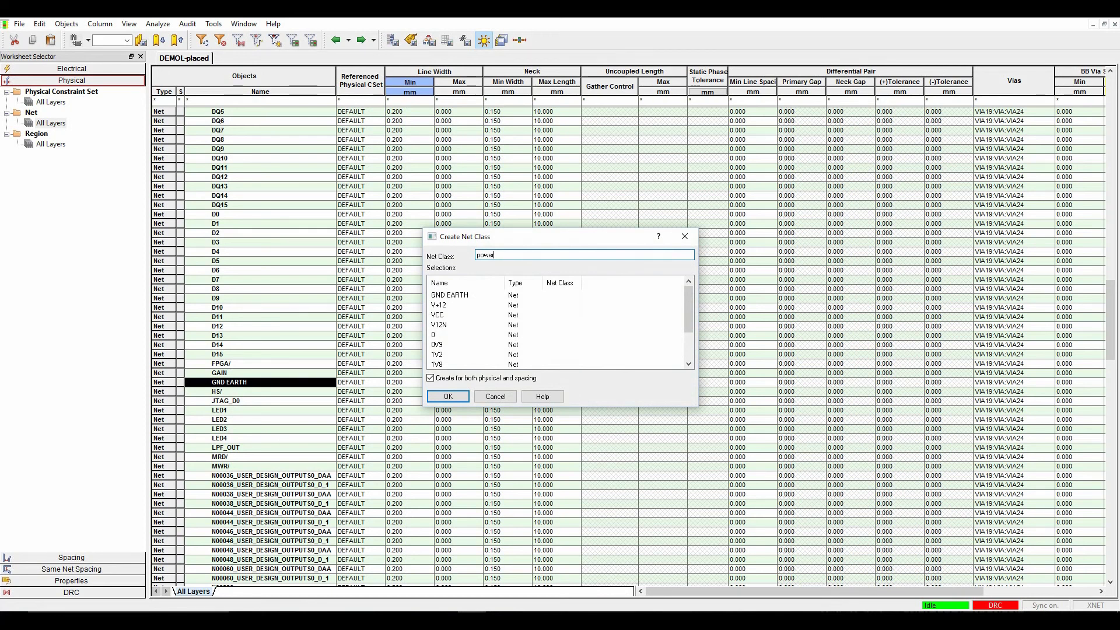
key(Return)
scroll(601, 263, up, 15)
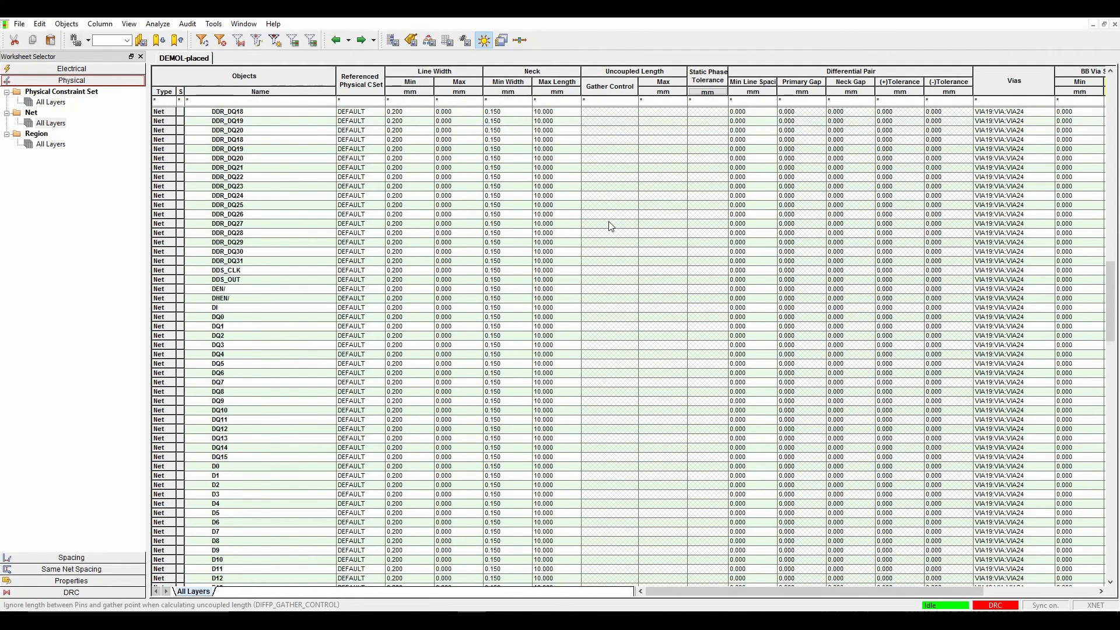
Set the POWER (11) net class's Referenced Physical CSet to POWER.
scroll(600, 173, up, 20)
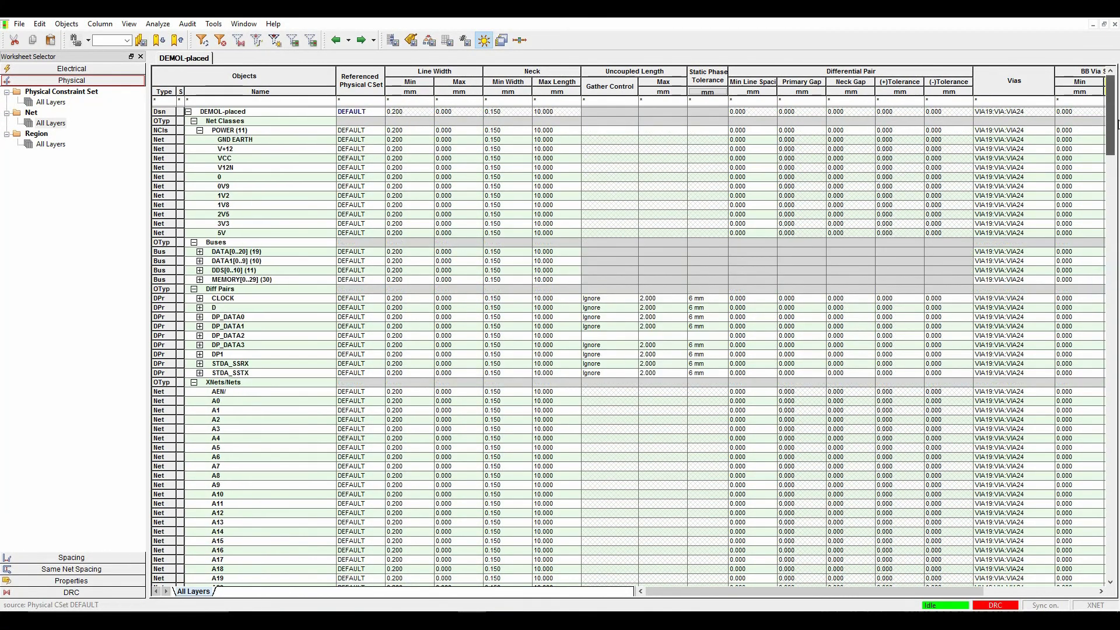
click(200, 130)
click(200, 130)
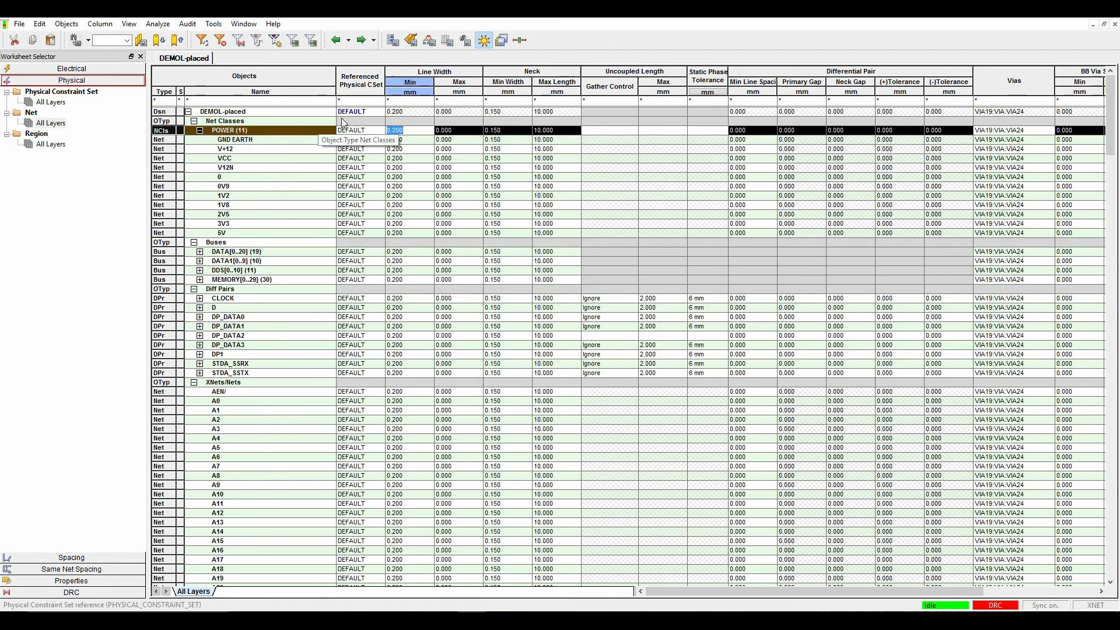
click(371, 130)
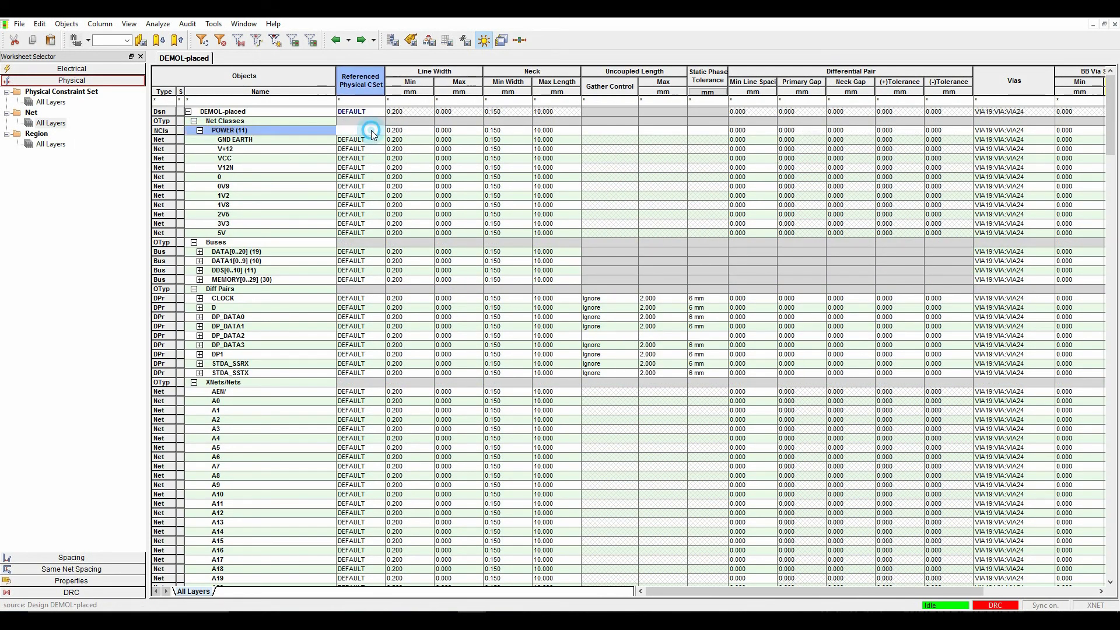
click(372, 130)
click(359, 150)
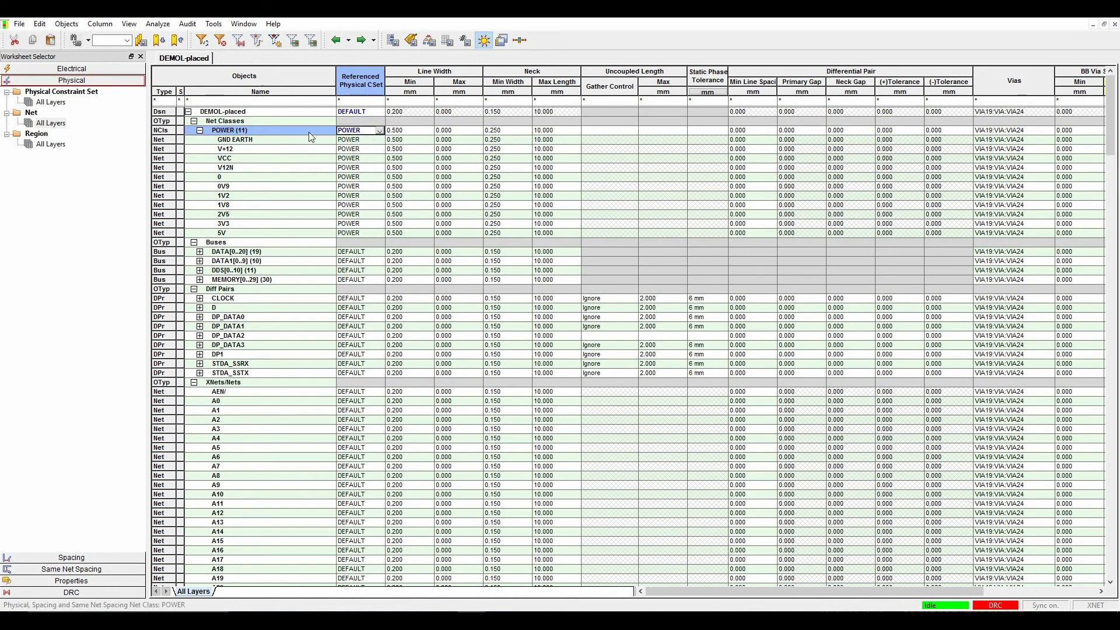